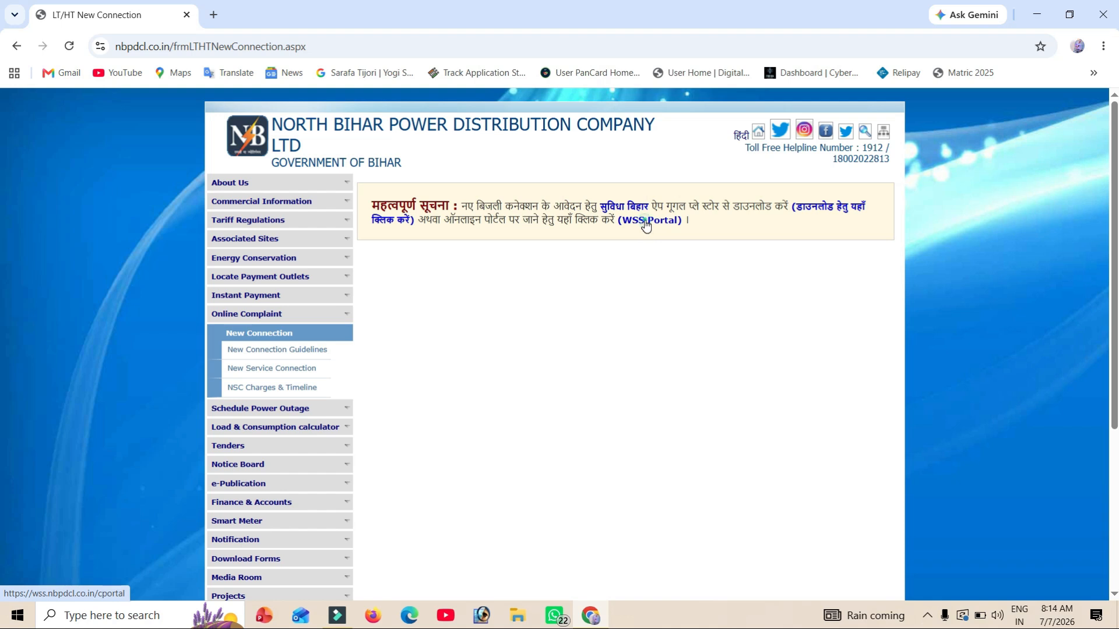
- Go to the WSS online portal and start an Apply for LT New Connection application
{"action": "left_click", "coordinate": [645, 221]}
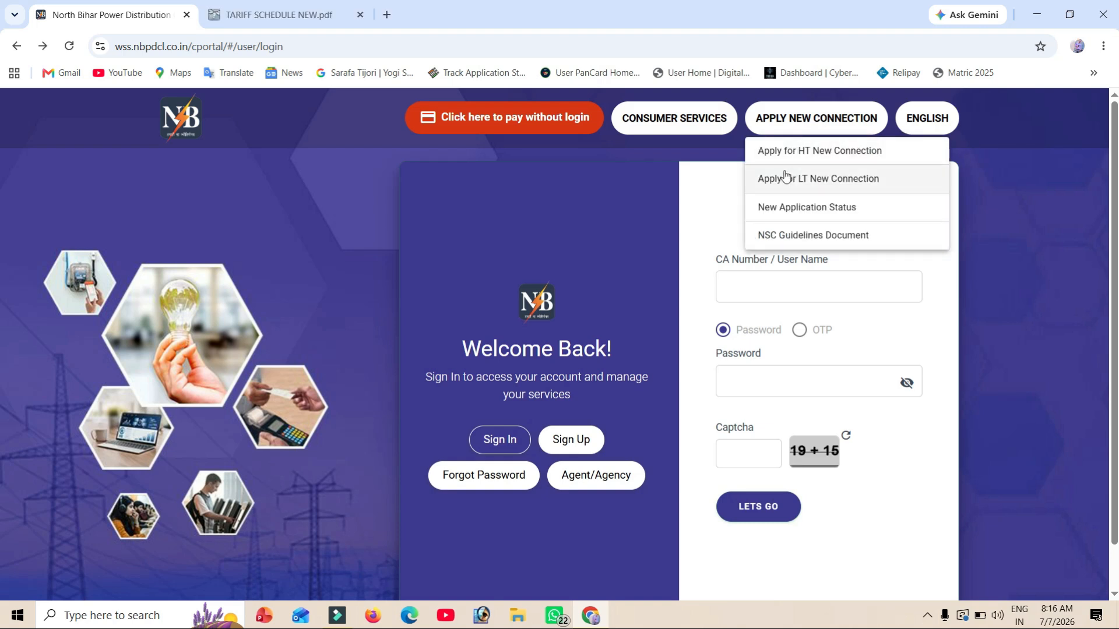
{"action": "left_click", "coordinate": [853, 182]}
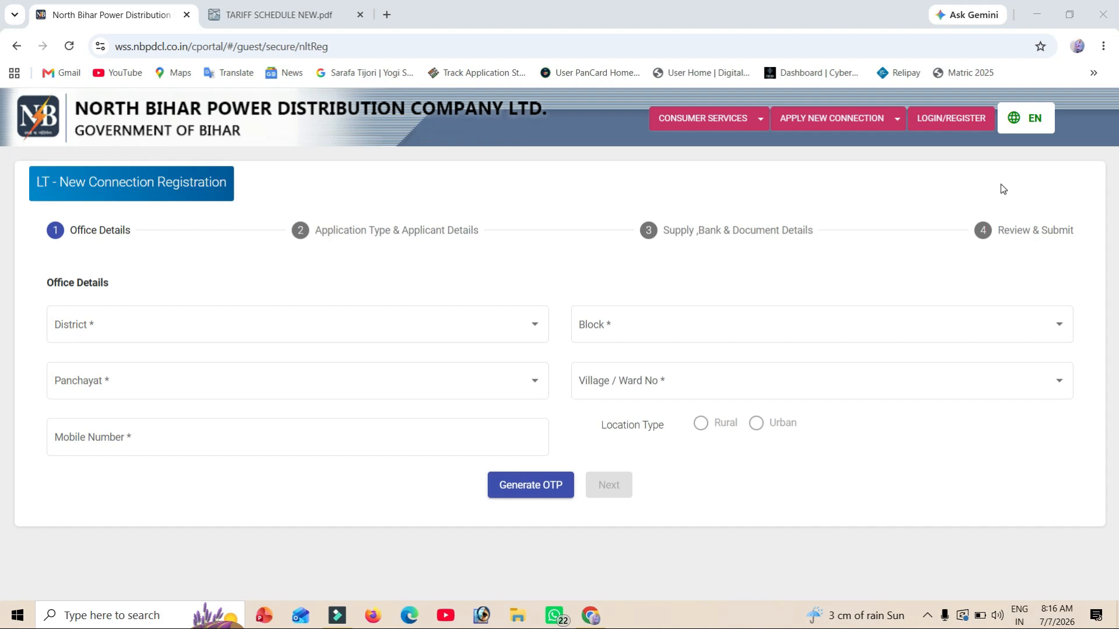
- Choose district SHEOHAR, block TARIANI CHOWK, panchayat CHHATAUNI and village BISHUNPUR DHARANAND
{"action": "left_click", "coordinate": [94, 325]}
{"action": "scroll", "coordinate": [150, 429], "scroll_direction": "down", "scroll_amount": 8}
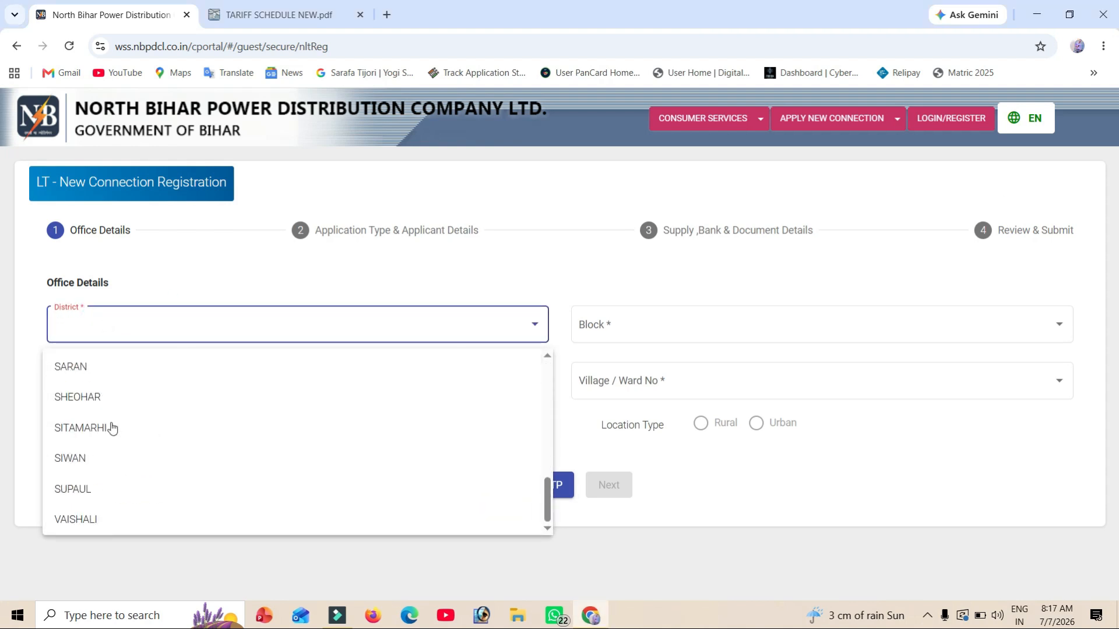
{"action": "left_click", "coordinate": [103, 398]}
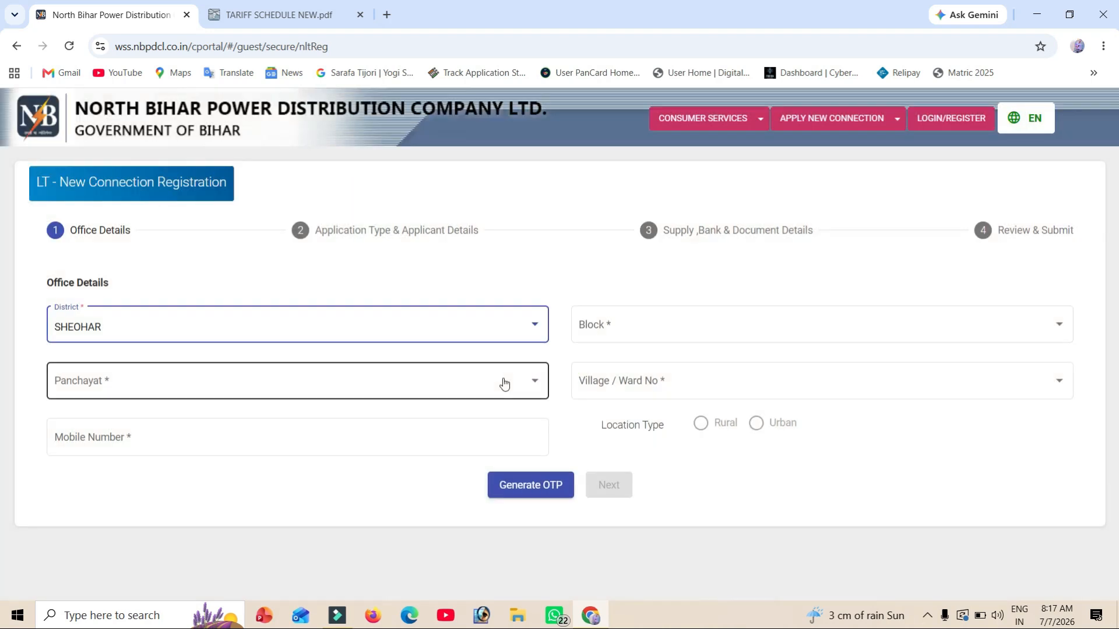
{"action": "left_click", "coordinate": [659, 322]}
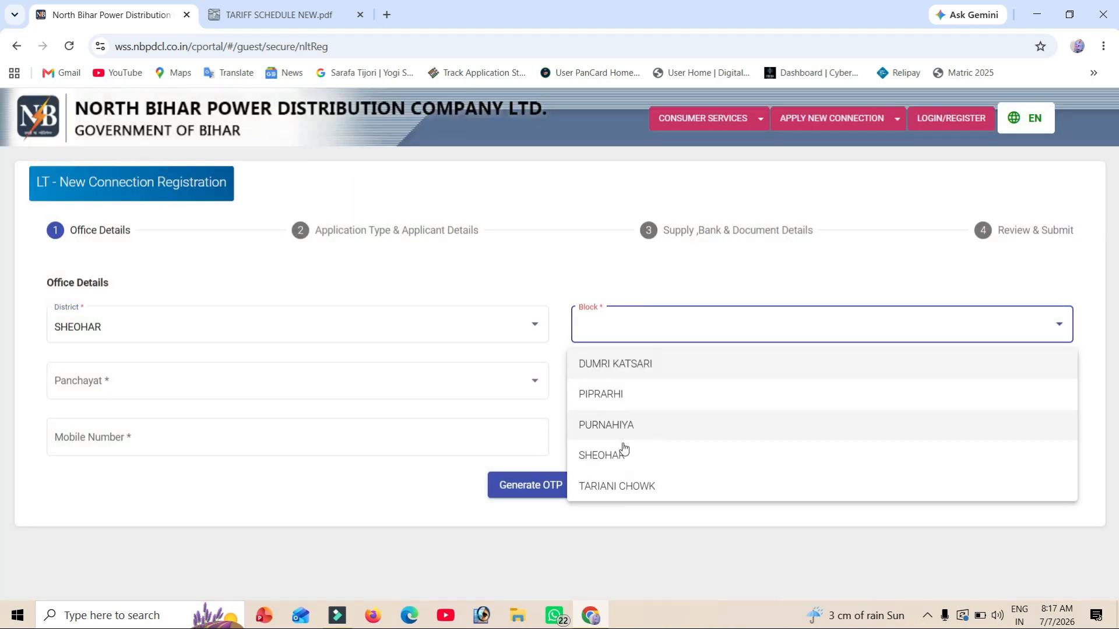
{"action": "left_click", "coordinate": [610, 484]}
{"action": "left_click", "coordinate": [239, 378]}
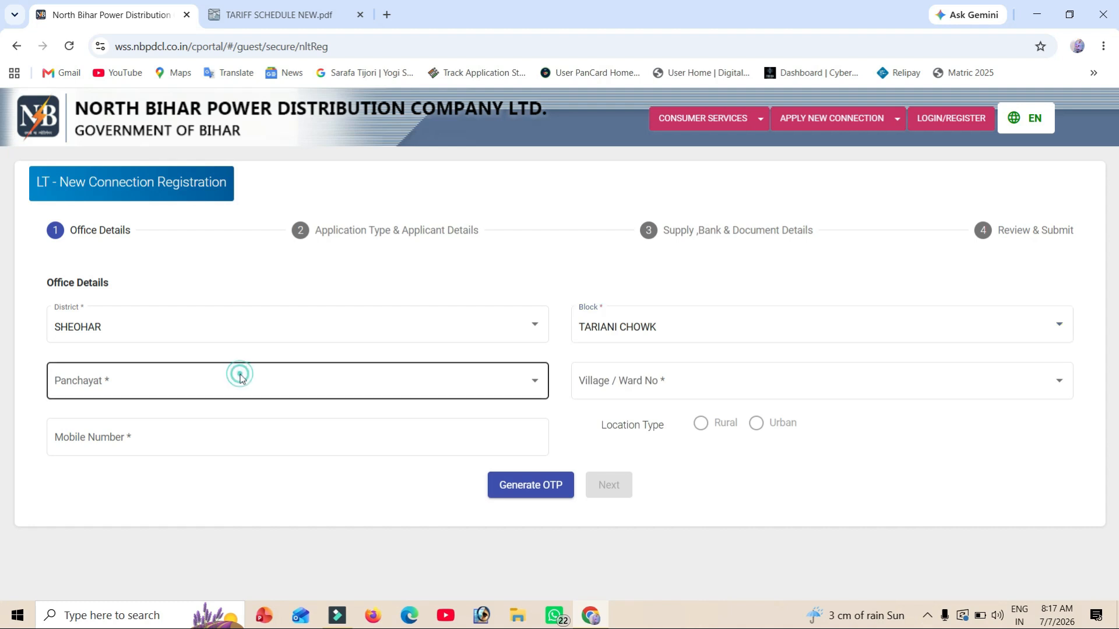
{"action": "left_click", "coordinate": [92, 516]}
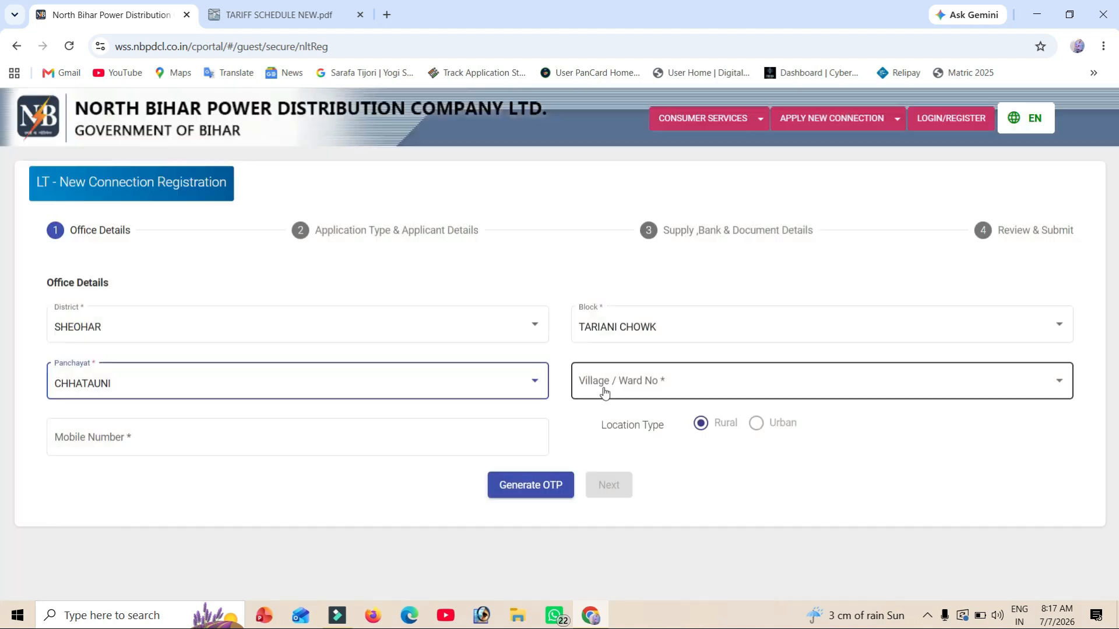
{"action": "left_click", "coordinate": [605, 393]}
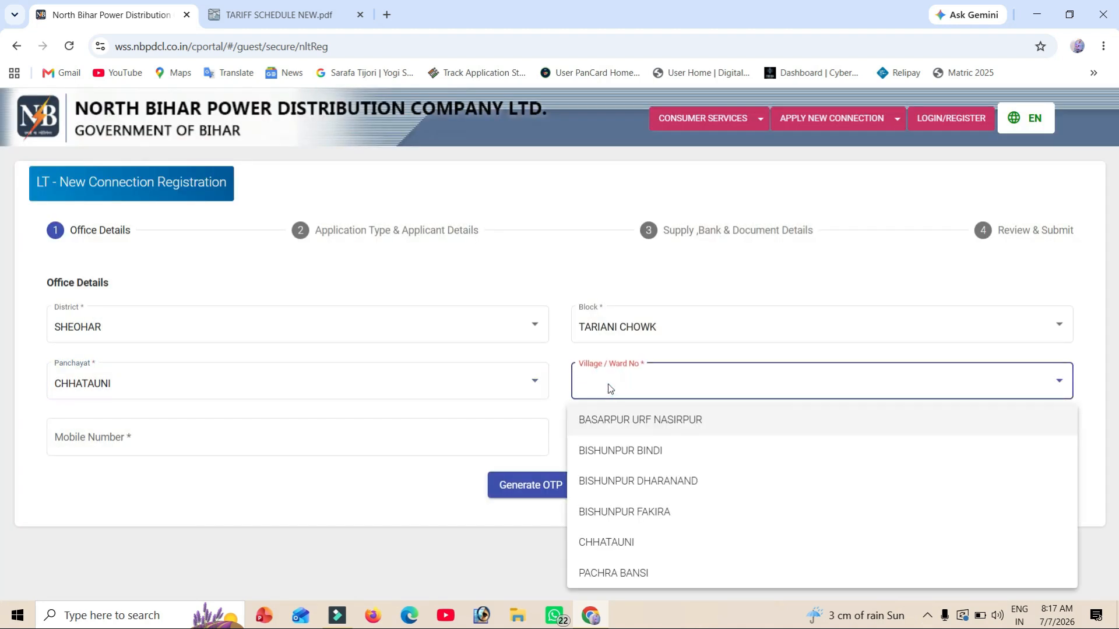
{"action": "left_click", "coordinate": [680, 483]}
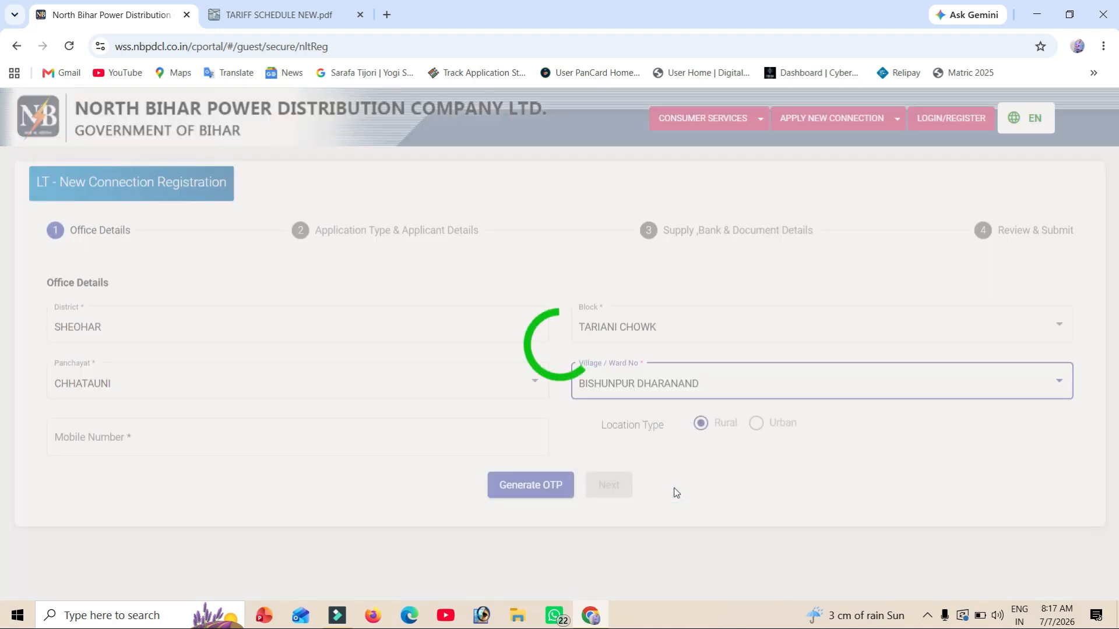
{"action": "scroll", "coordinate": [434, 366], "scroll_direction": "down", "scroll_amount": 1}
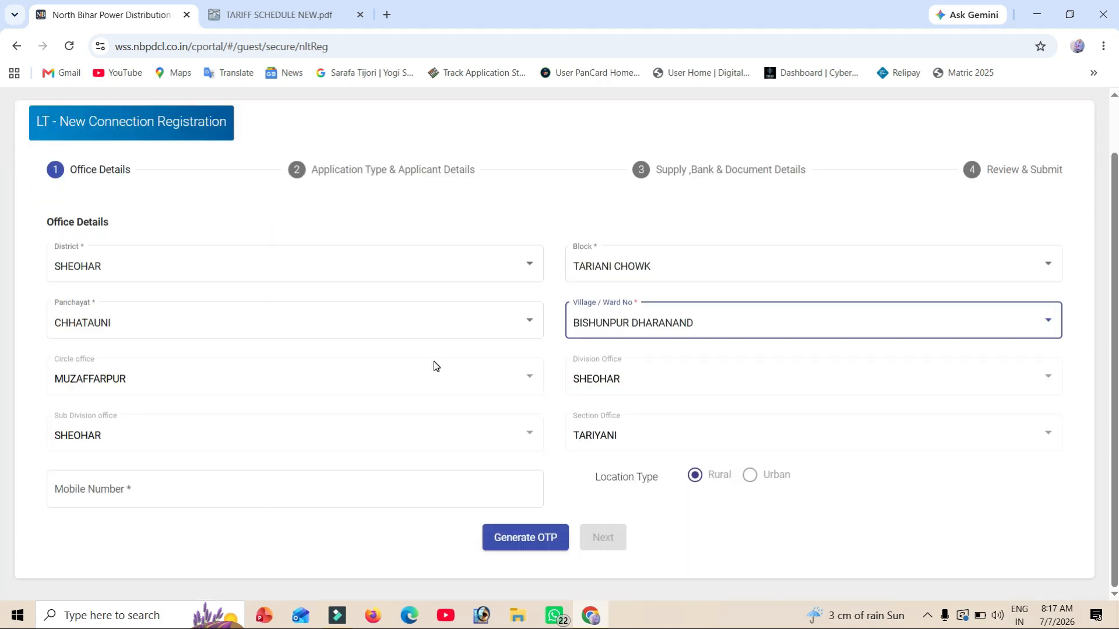
- Enter the applicant's mobile number, validate it with the received OTP and continue
{"action": "left_click", "coordinate": [122, 493]}
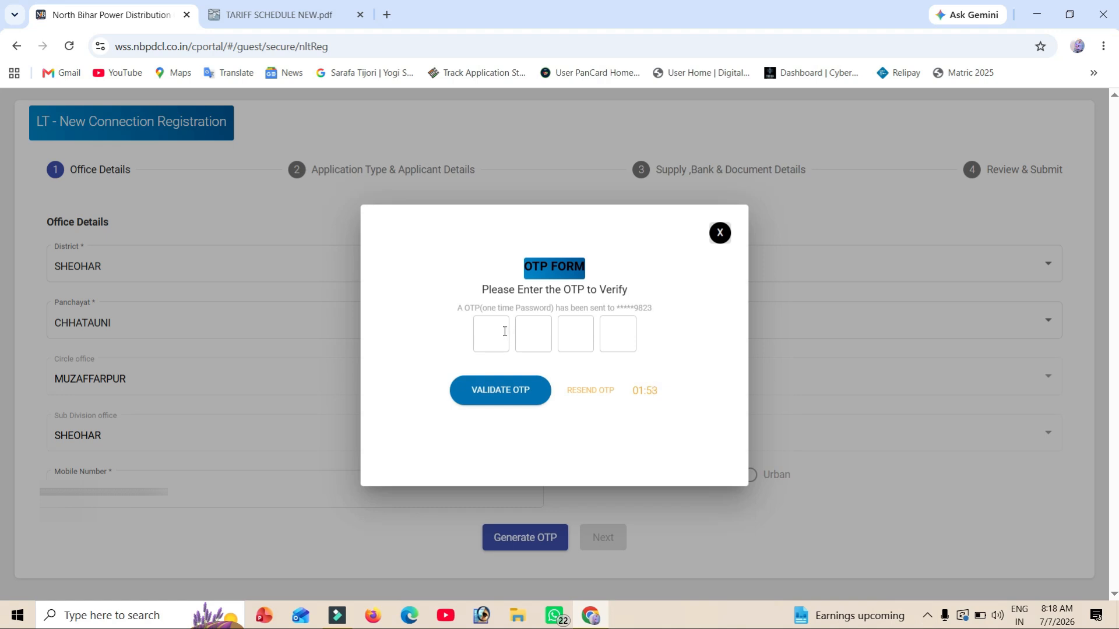
{"action": "left_click", "coordinate": [487, 392]}
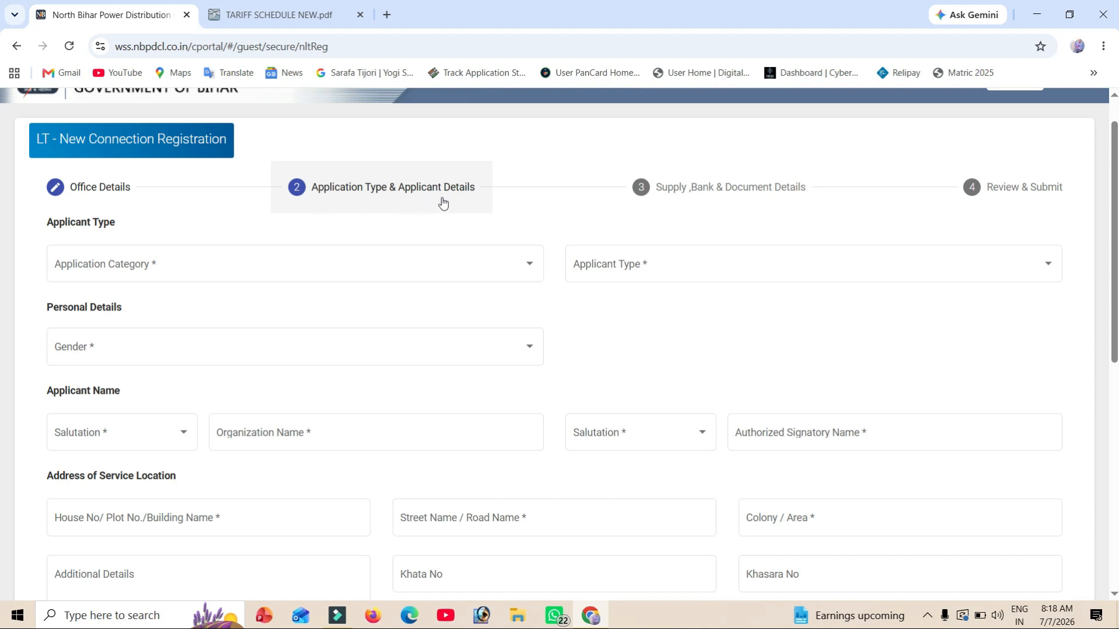
- Pick category NEW CONNECTION NORMAL, applicant type Owner and gender Male from the dropdowns
{"action": "left_click", "coordinate": [276, 278]}
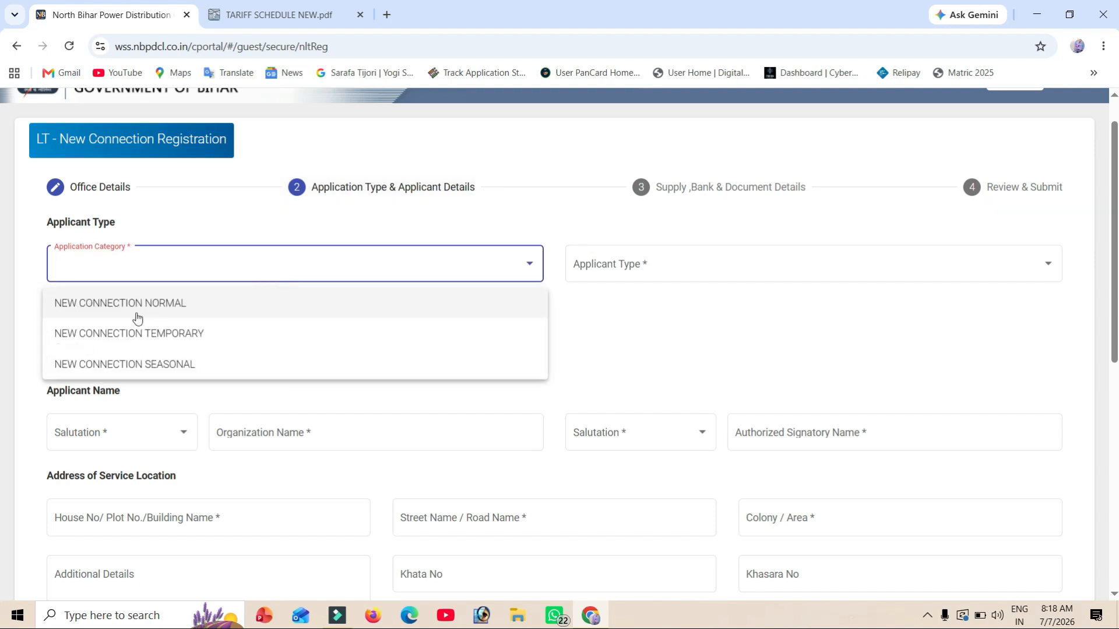
{"action": "left_click", "coordinate": [166, 310]}
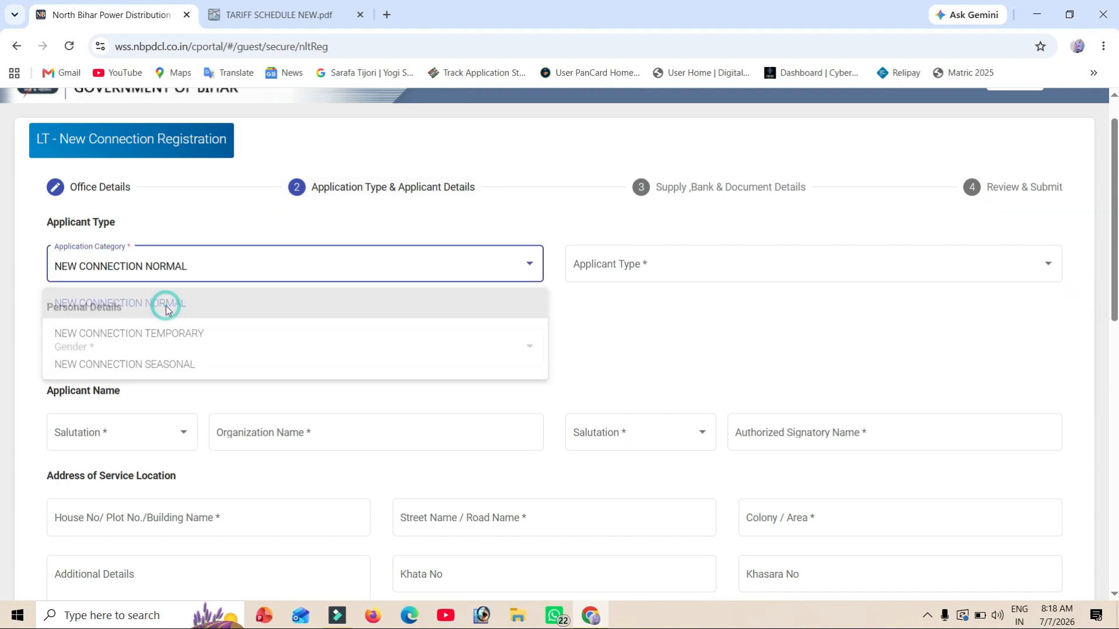
{"action": "left_click", "coordinate": [643, 273]}
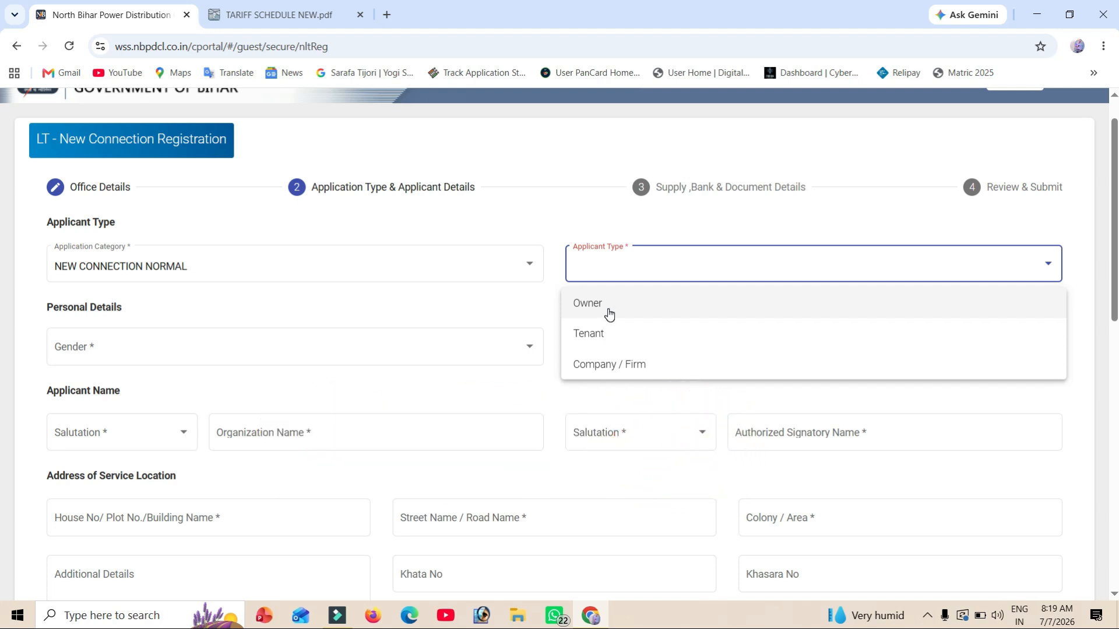
{"action": "left_click", "coordinate": [609, 314]}
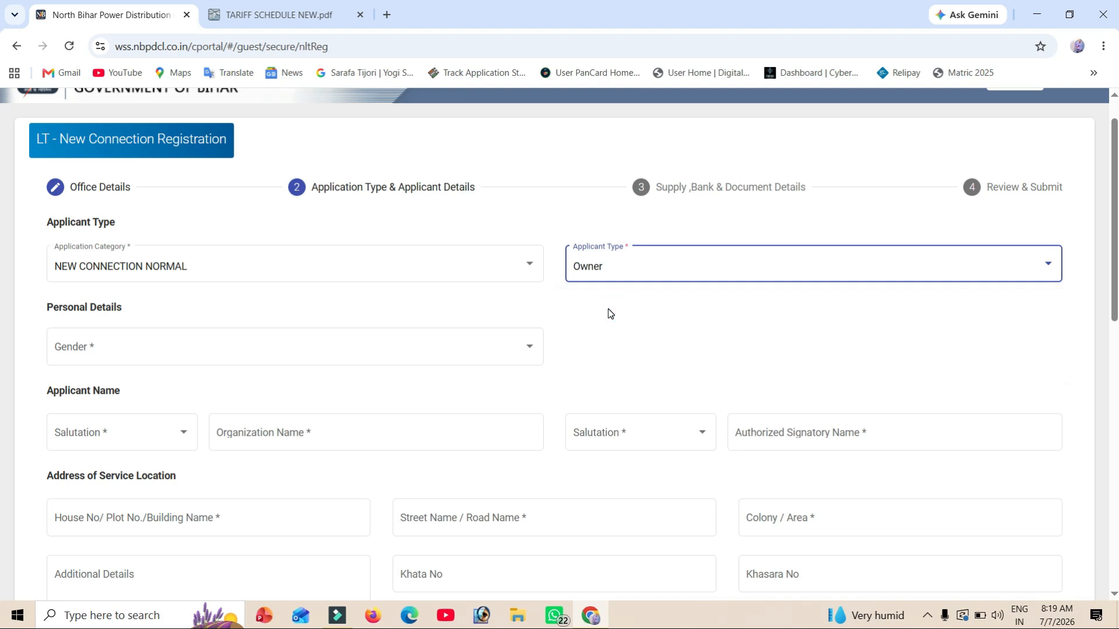
{"action": "left_click", "coordinate": [85, 353]}
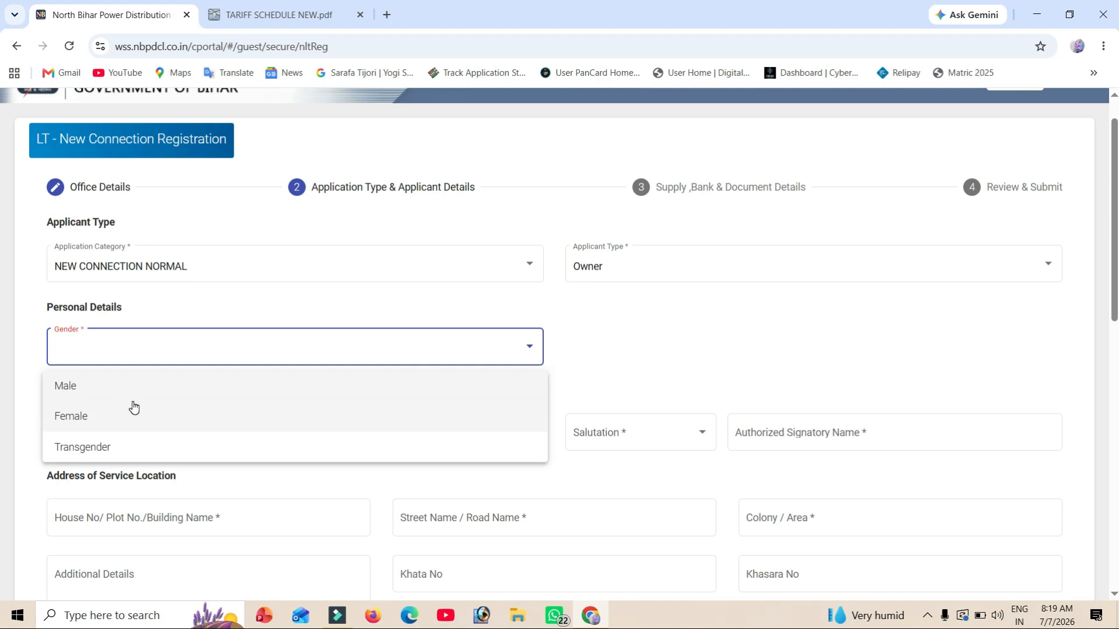
{"action": "left_click", "coordinate": [103, 388]}
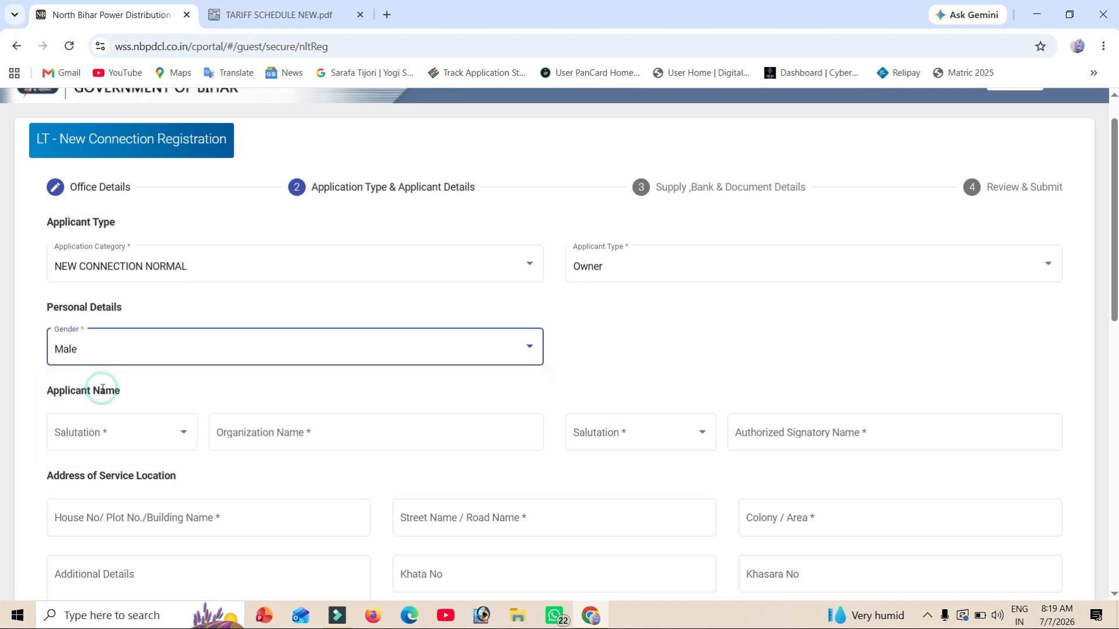
{"action": "scroll", "coordinate": [102, 389], "scroll_direction": "down", "scroll_amount": 5}
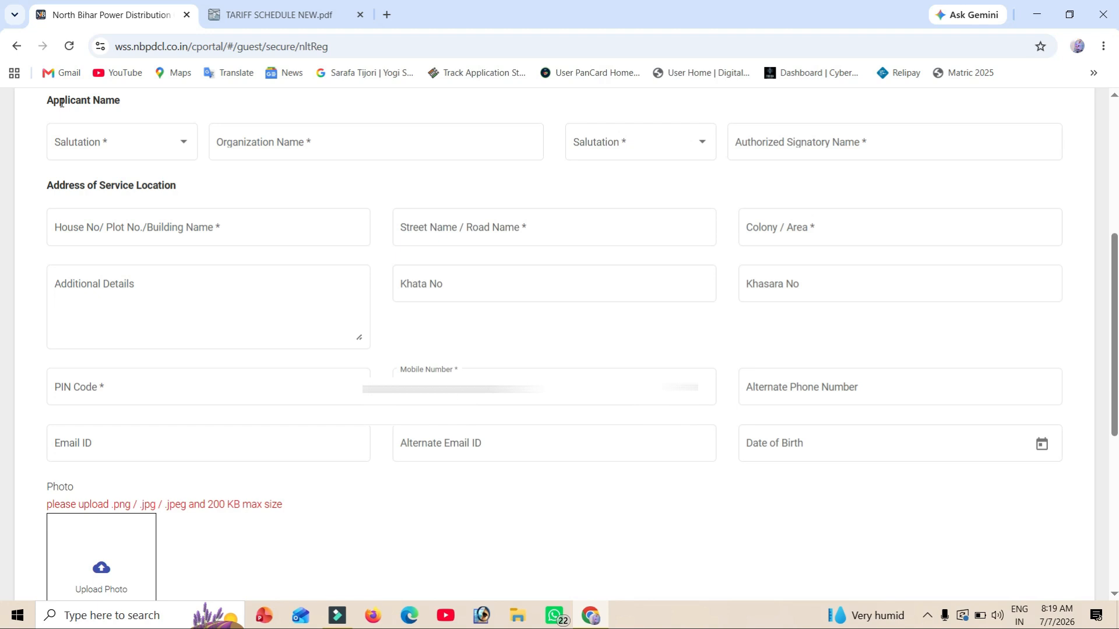
- Set salutation Shri., enter the applicant's first name and surname, leaving middle name blank
{"action": "left_click", "coordinate": [125, 153]}
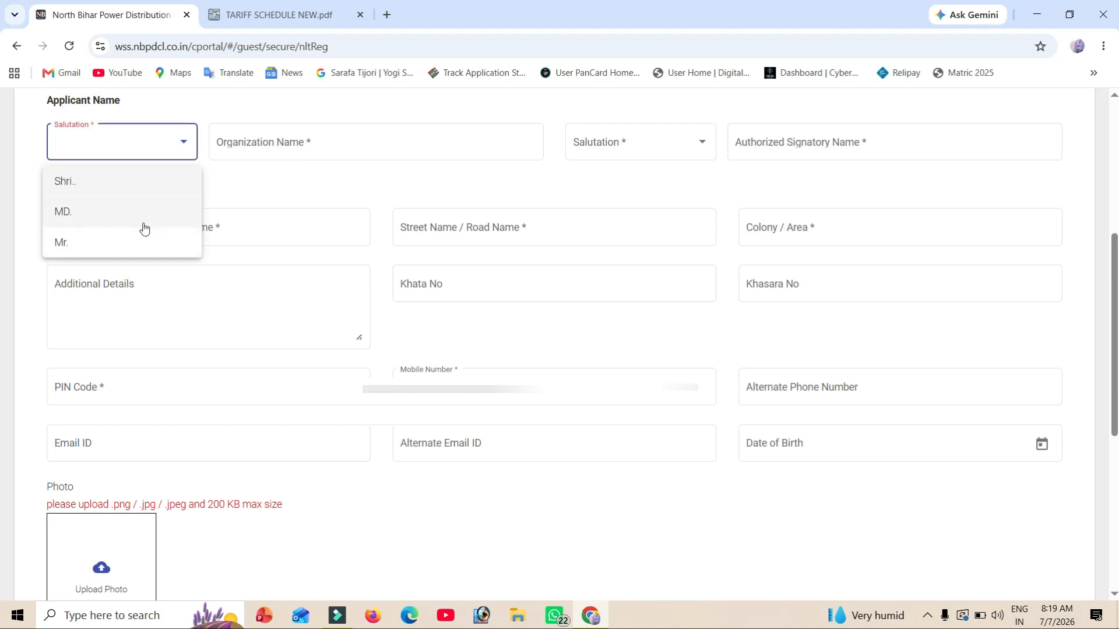
{"action": "left_click", "coordinate": [116, 187]}
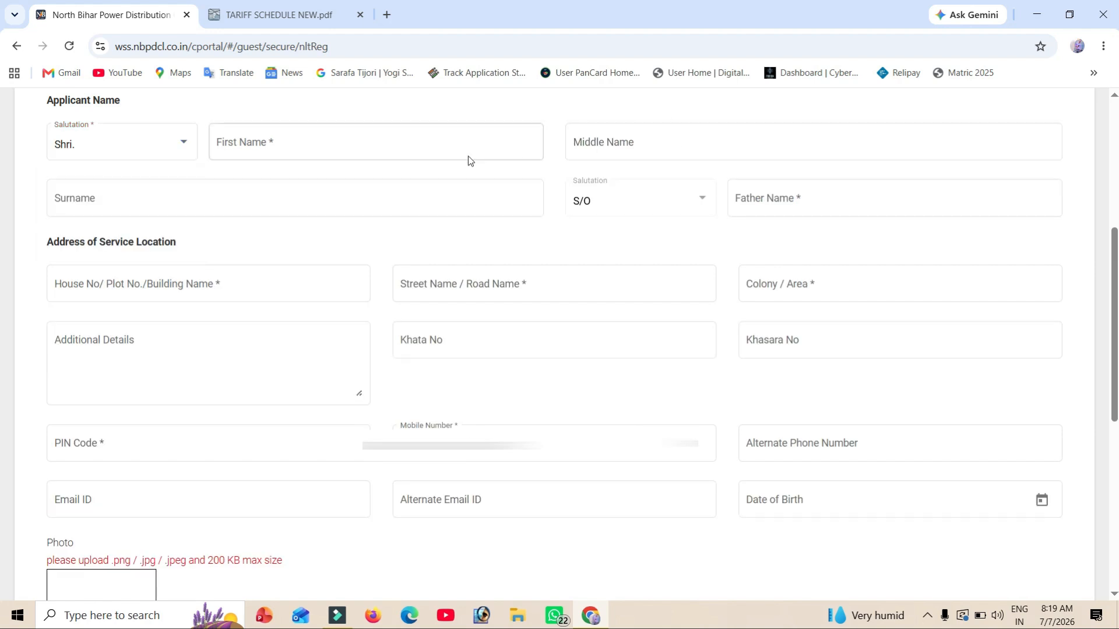
{"action": "left_click", "coordinate": [347, 146]}
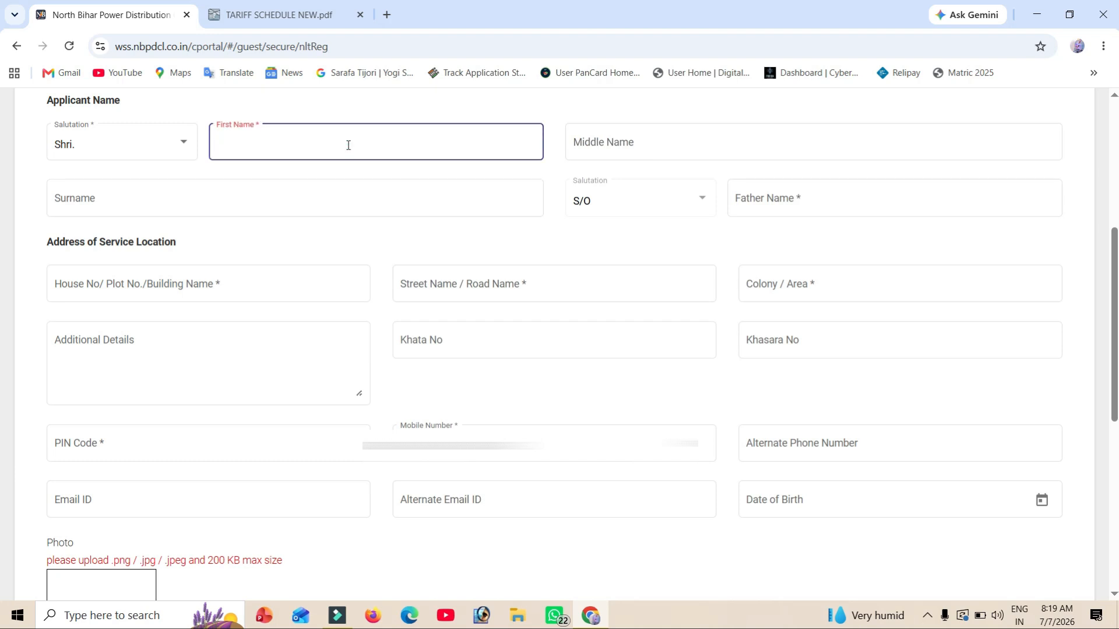
{"action": "key", "text": "Tab"}
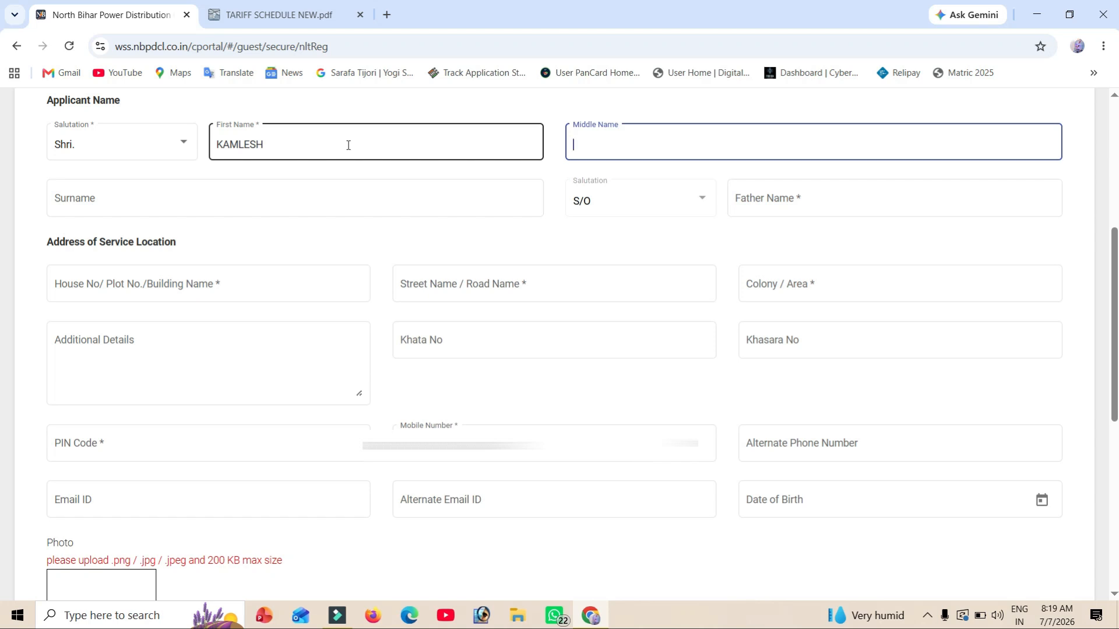
{"action": "key", "text": "Tab"}
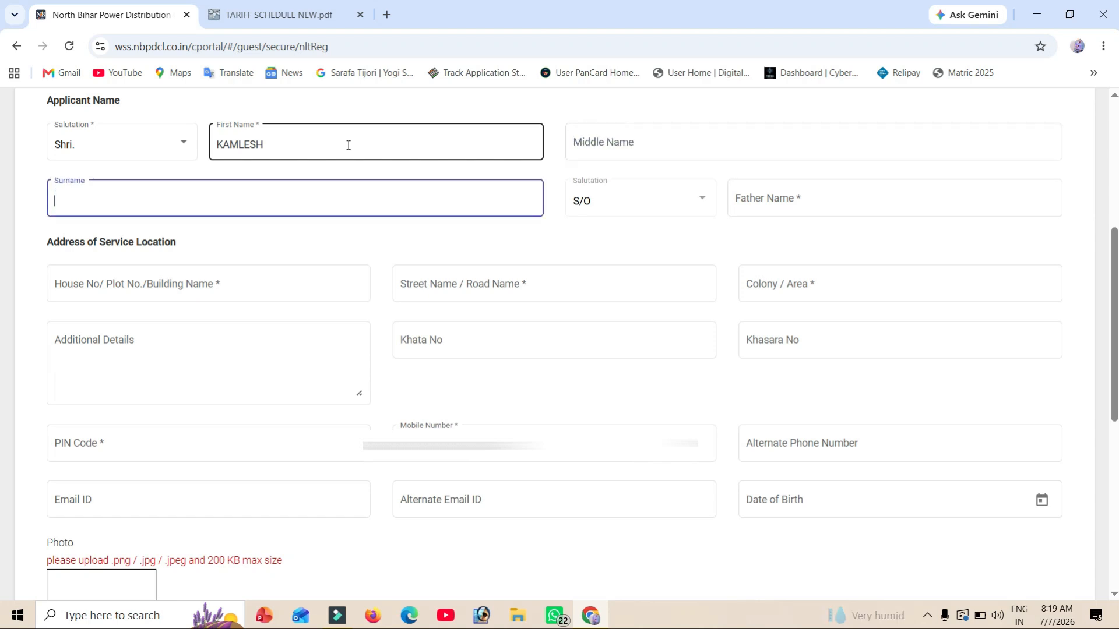
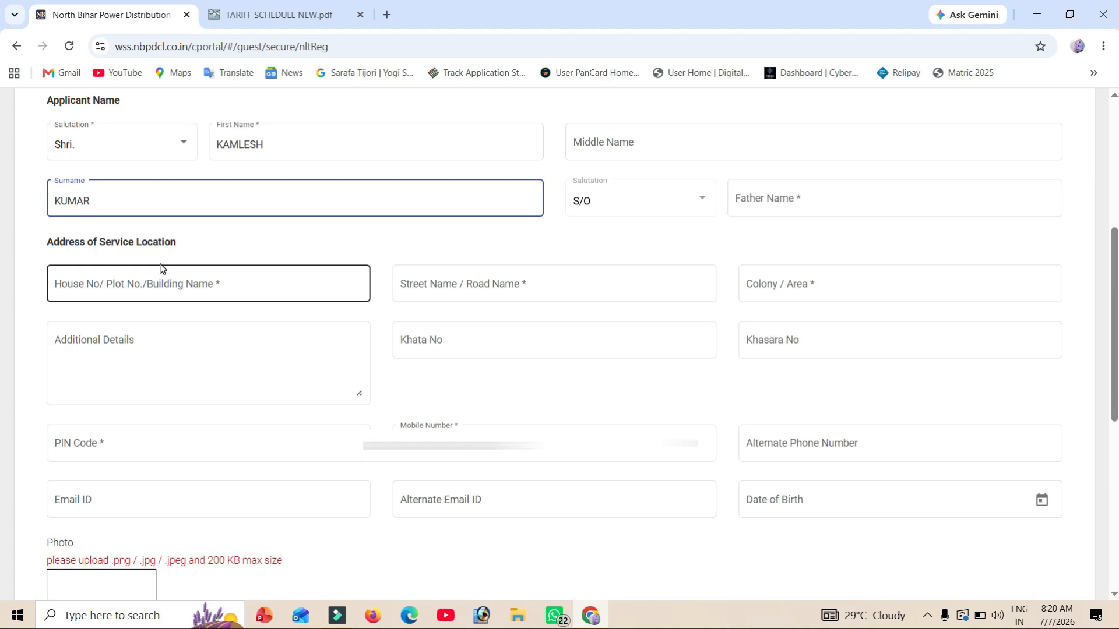
- Enter the service address house number, street name and colony or area
{"action": "left_click", "coordinate": [230, 284]}
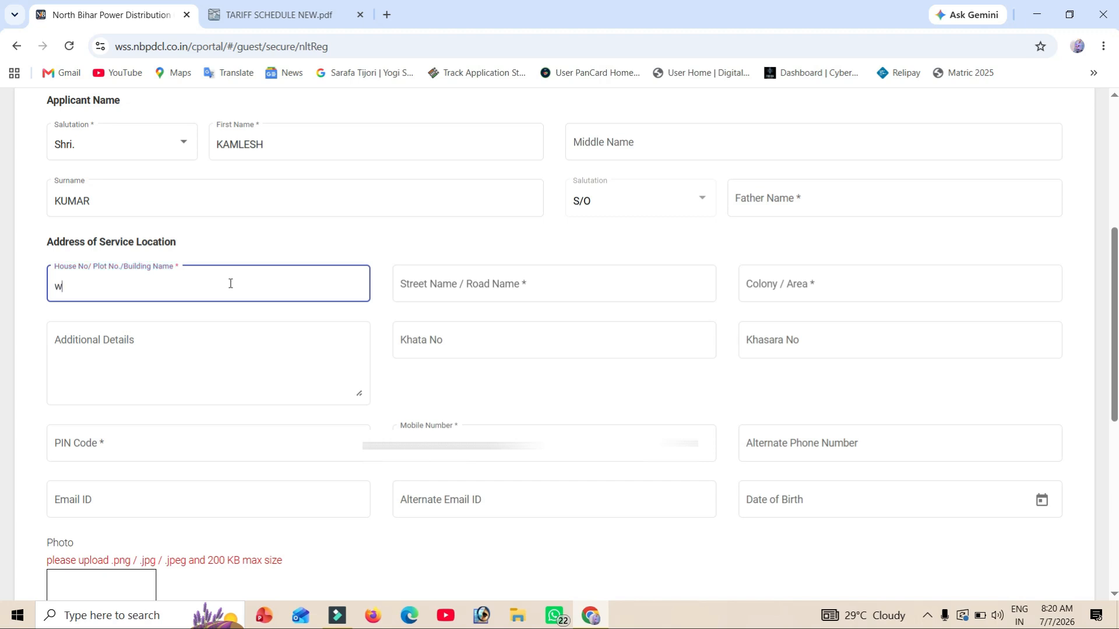
{"action": "key", "text": "Tab"}
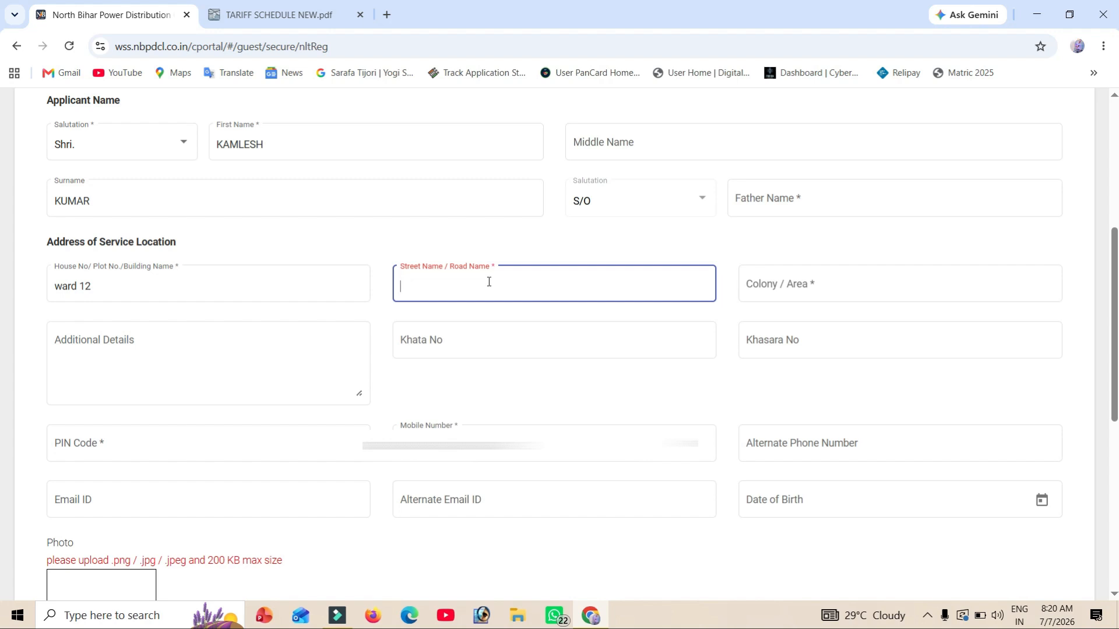
{"action": "left_click", "coordinate": [801, 283]}
{"action": "type", "text": "demo"}
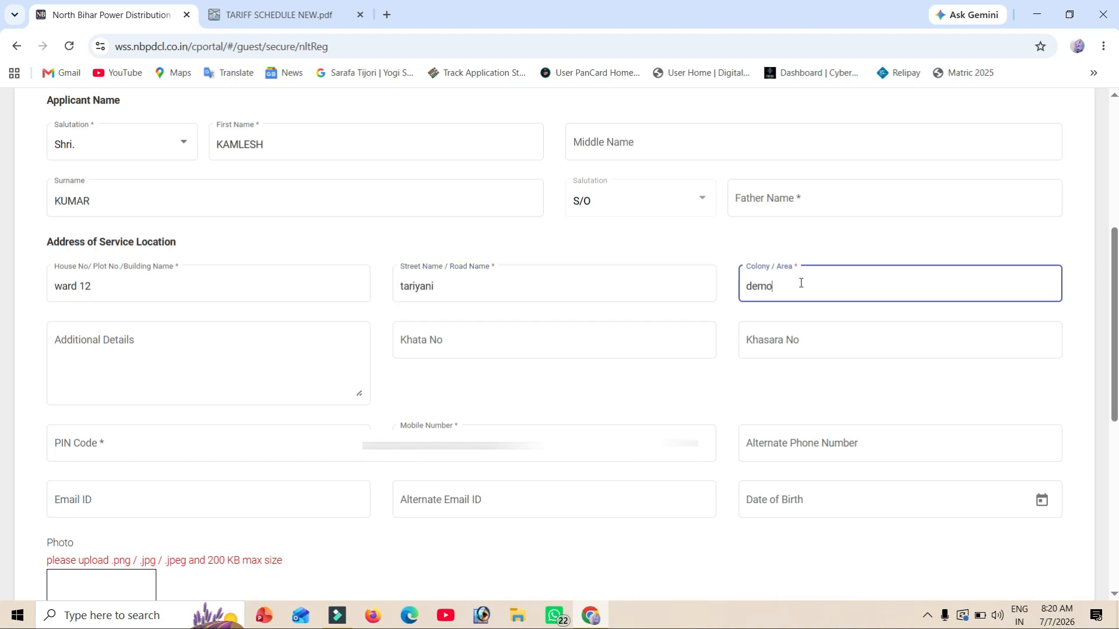
- Move past the additional address and Khata number fields and enter the service location PIN code
{"action": "left_click", "coordinate": [153, 331]}
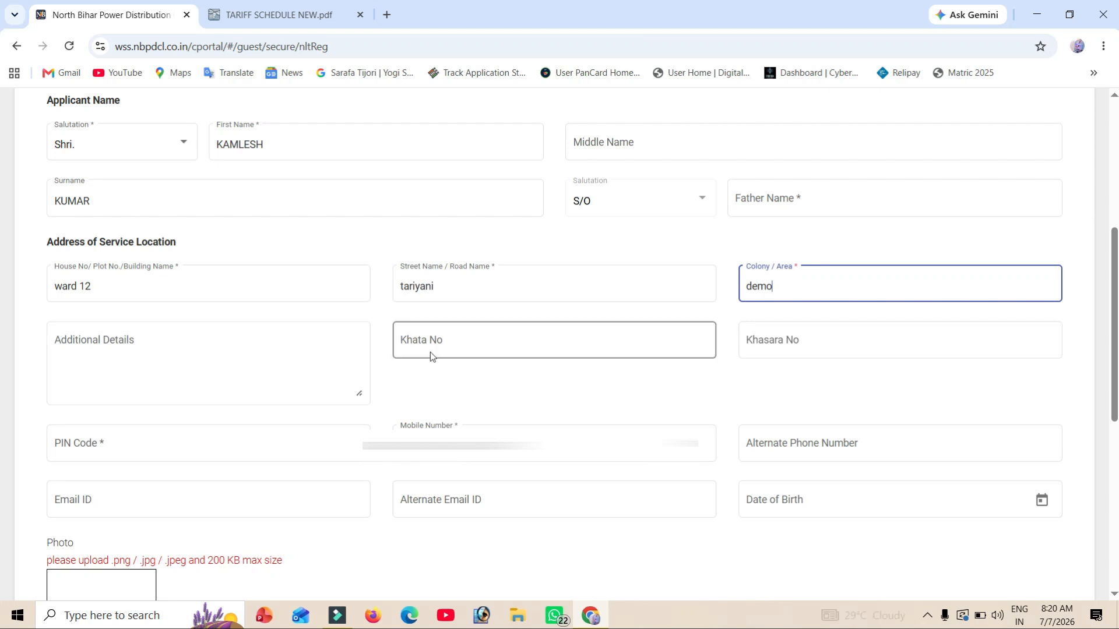
{"action": "left_click", "coordinate": [447, 346]}
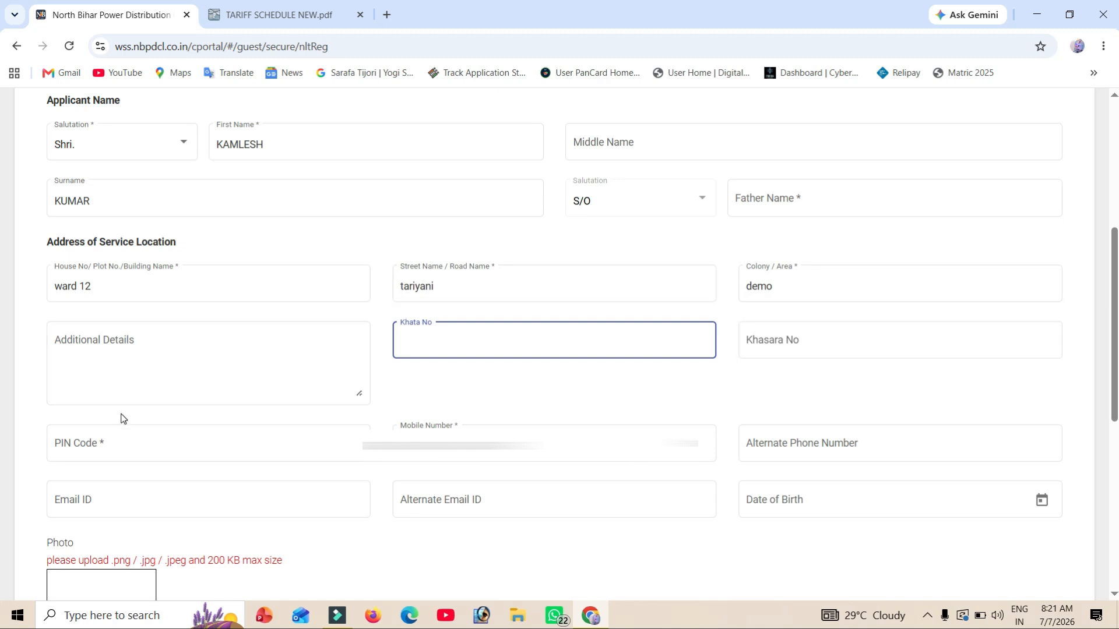
{"action": "left_click", "coordinate": [116, 443]}
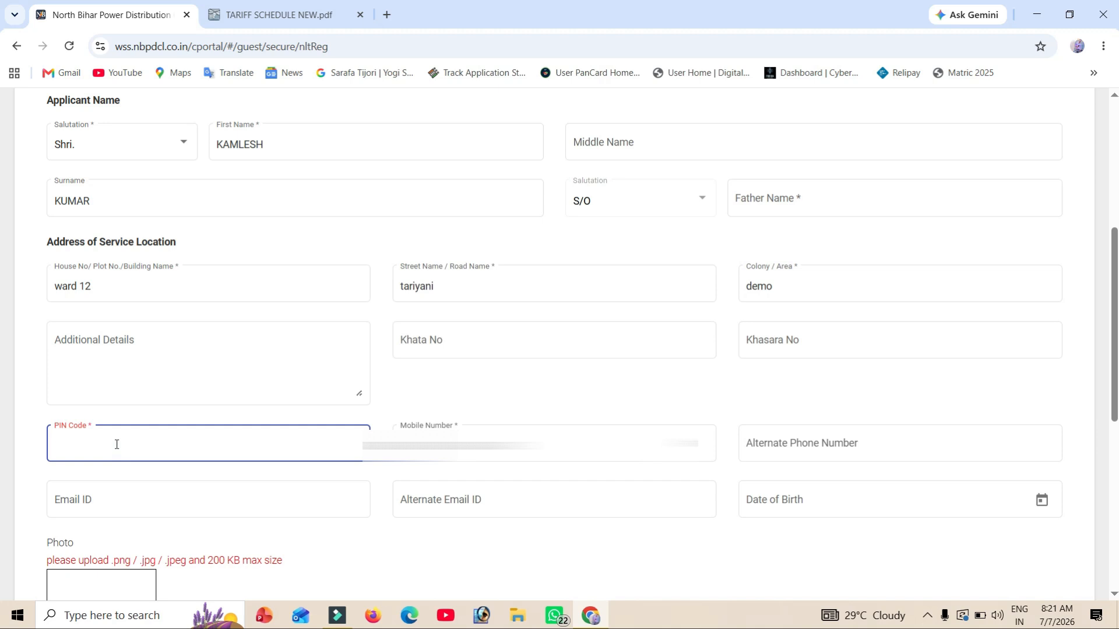
{"action": "type", "text": "843128"}
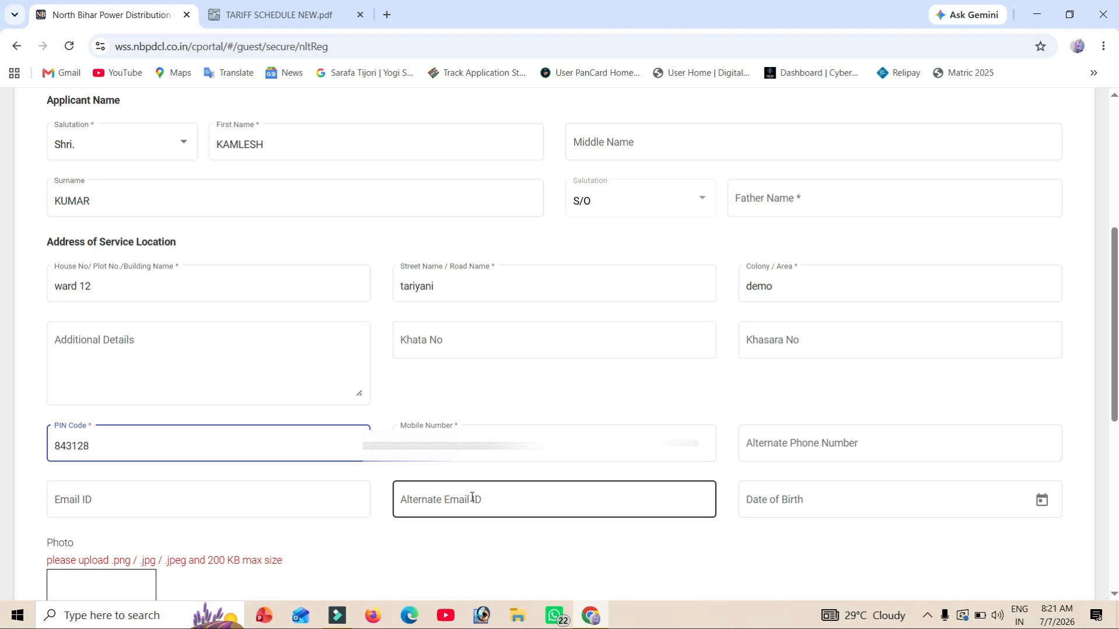
- Set the date of birth to January 1985 and highlight the allowed photo formats note
{"action": "left_click", "coordinate": [1041, 507]}
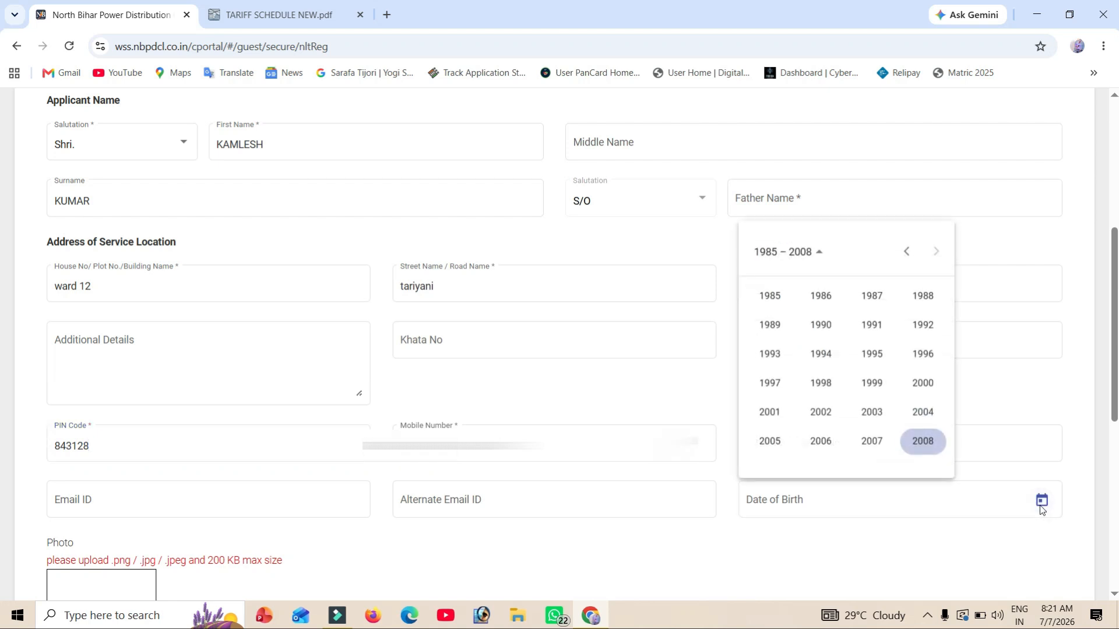
{"action": "left_click", "coordinate": [770, 295]}
{"action": "left_click", "coordinate": [770, 323]}
{"action": "scroll", "coordinate": [35, 128], "scroll_direction": "down", "scroll_amount": 7}
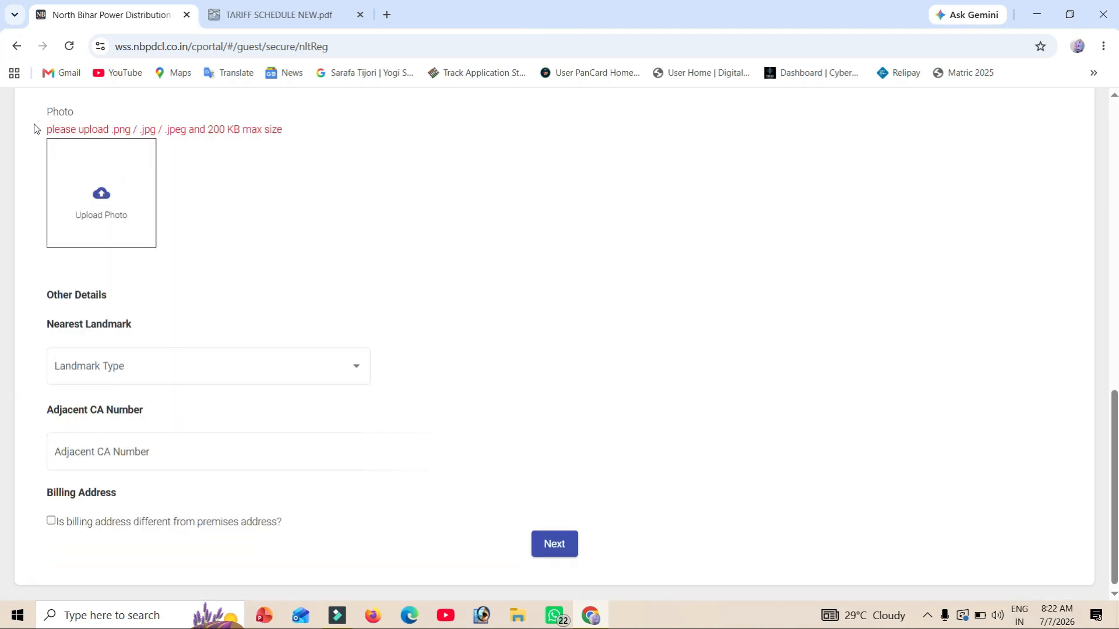
{"action": "left_click_drag", "start_coordinate": [45, 132], "coordinate": [203, 135]}
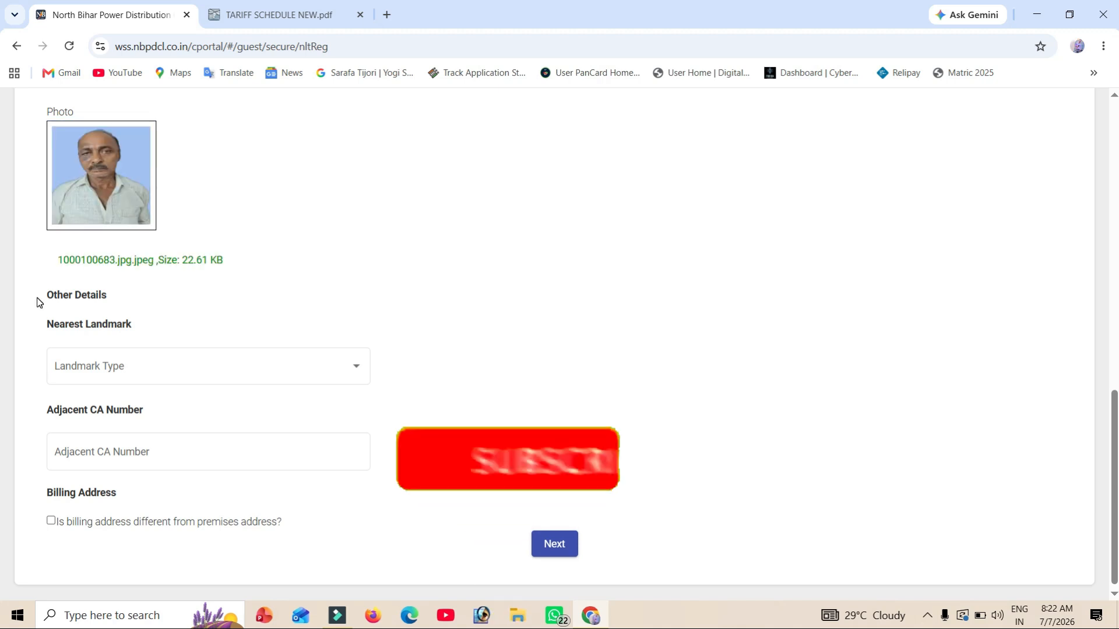
- Add a Near By Location landmark 'tariyani' and continue to the supply, bank and document step
{"action": "left_click_drag", "start_coordinate": [39, 302], "coordinate": [129, 324]}
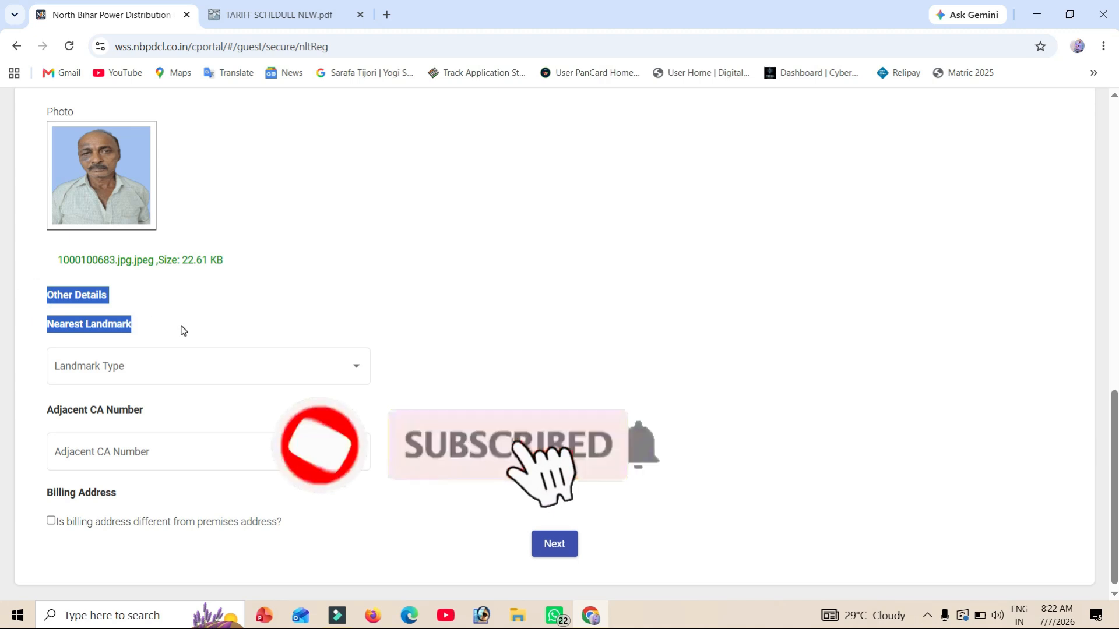
{"action": "left_click", "coordinate": [136, 378]}
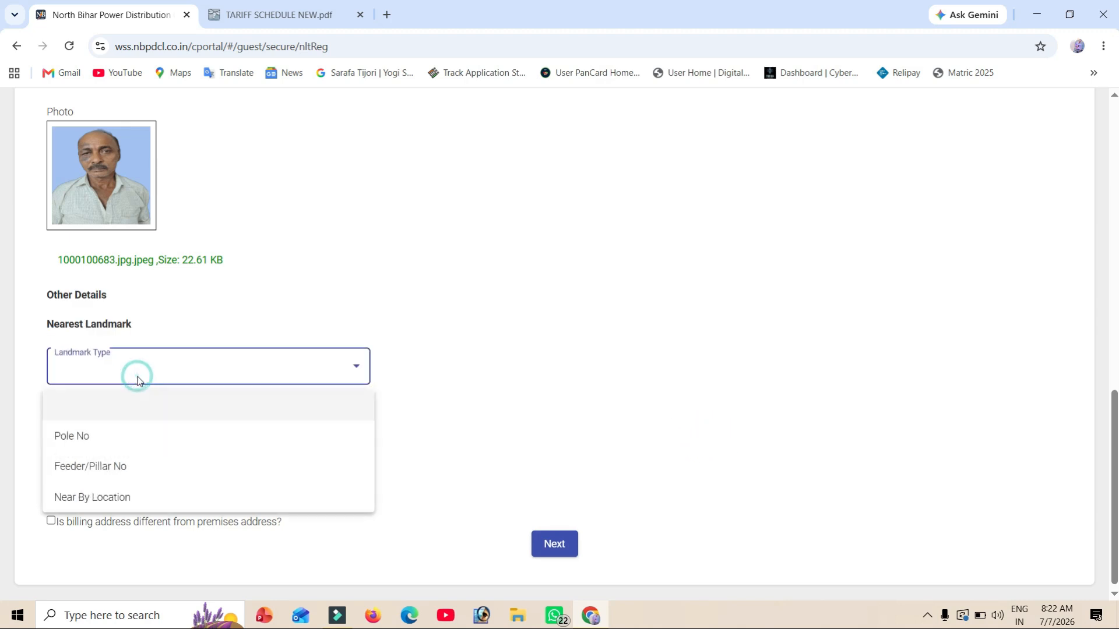
{"action": "left_click", "coordinate": [120, 497]}
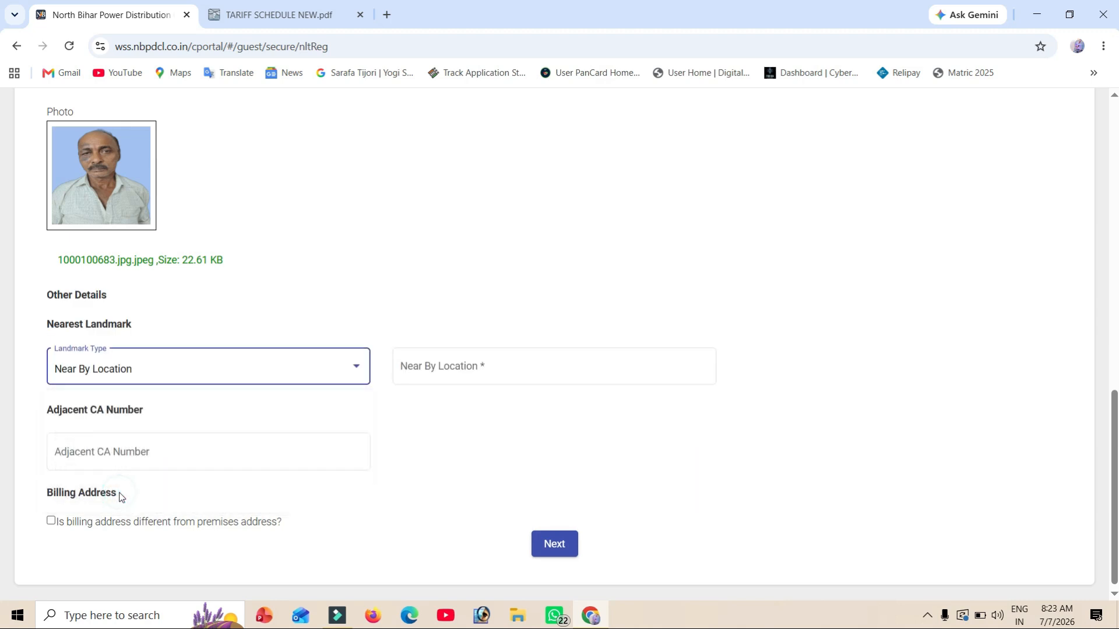
{"action": "left_click", "coordinate": [473, 371]}
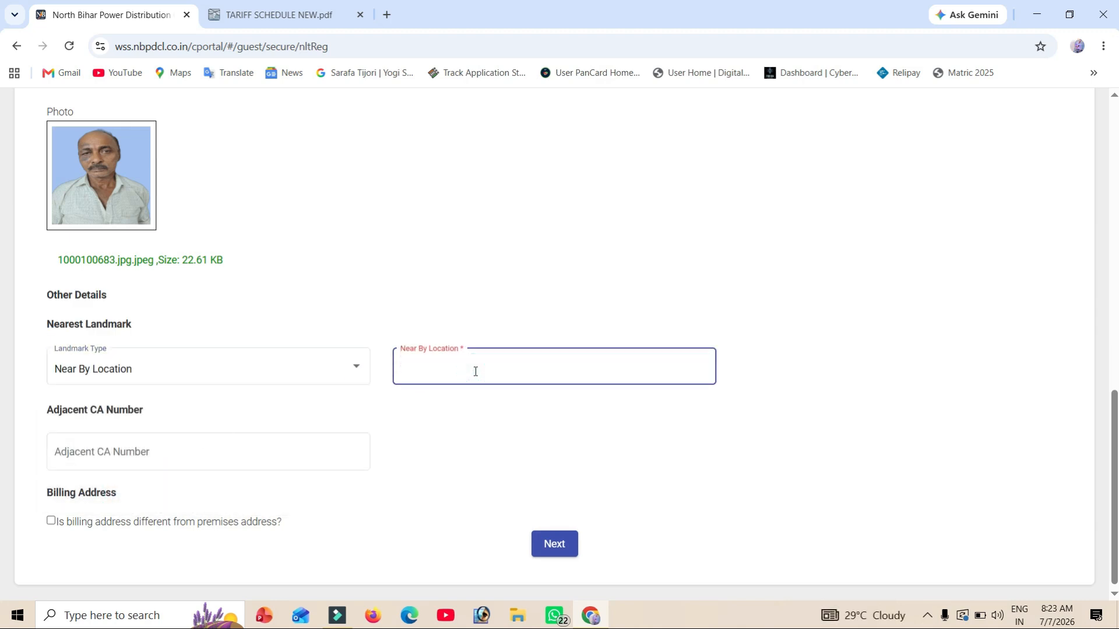
{"action": "type", "text": "tariyani"}
{"action": "left_click", "coordinate": [93, 452]}
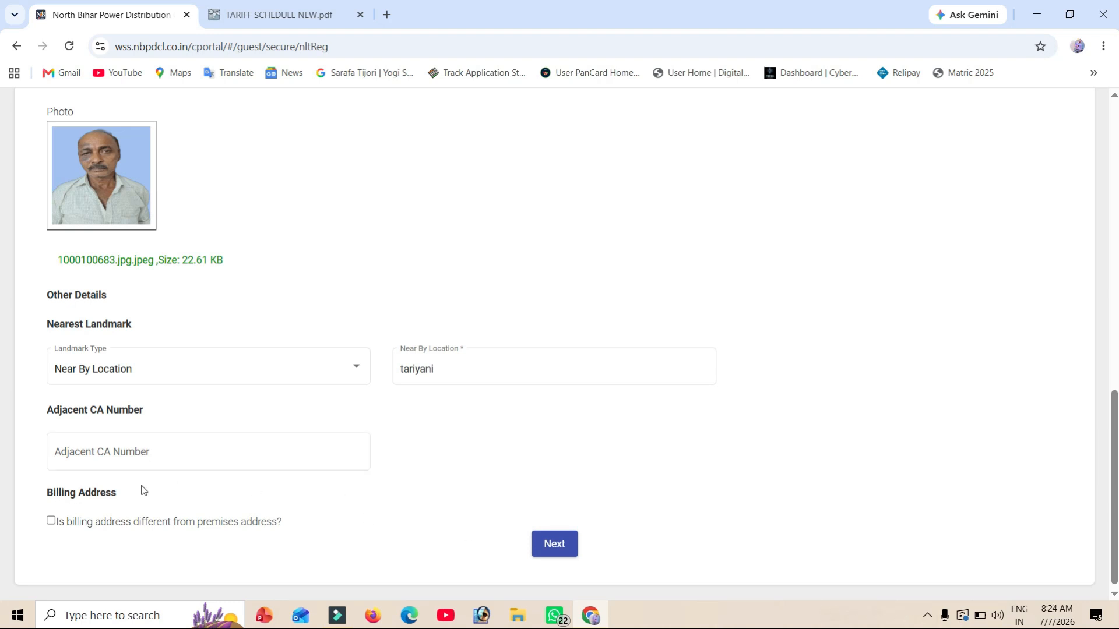
{"action": "left_click", "coordinate": [555, 556]}
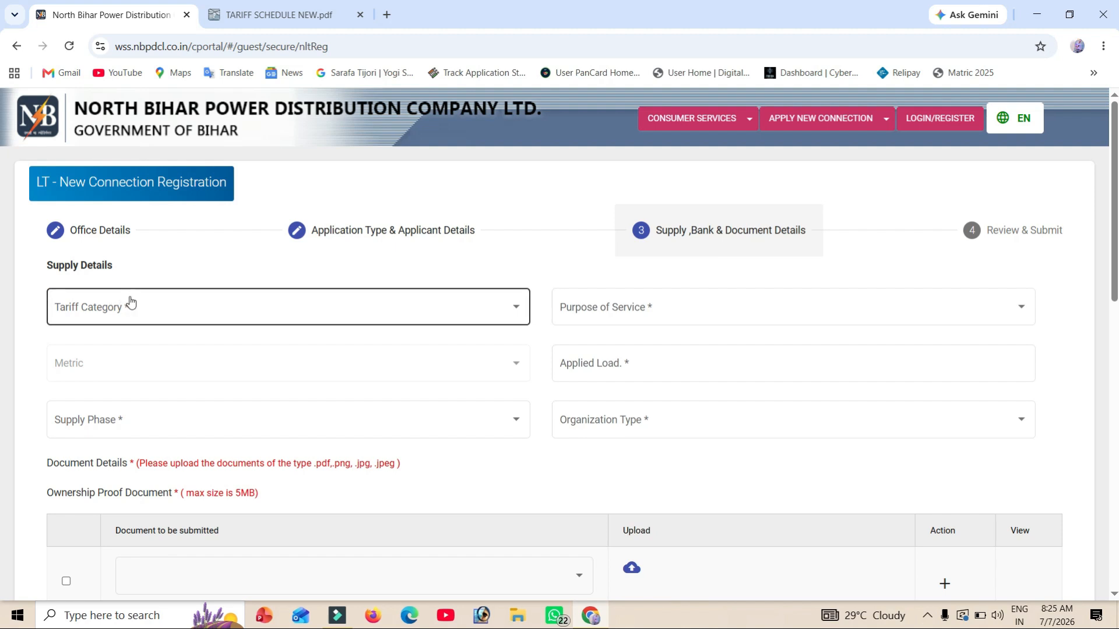
- Choose tariff LT-Domestic, classification DS-I (D)-(1-70) KW, purpose DOMESTIC USE, and applied load 1
{"action": "left_click", "coordinate": [144, 309]}
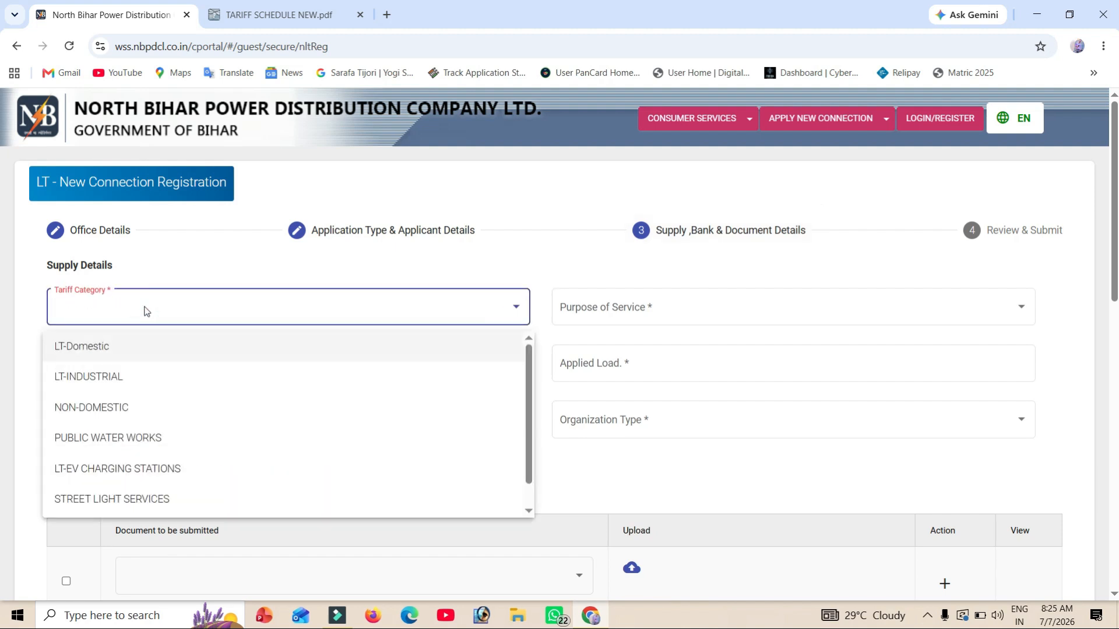
{"action": "left_click", "coordinate": [93, 355]}
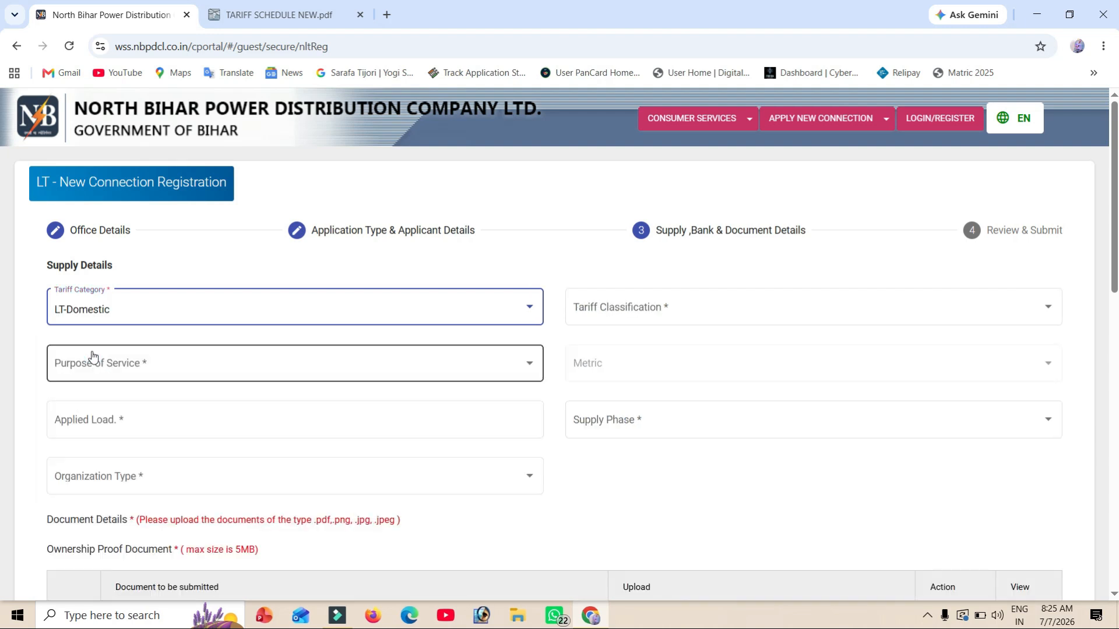
{"action": "left_click", "coordinate": [634, 316]}
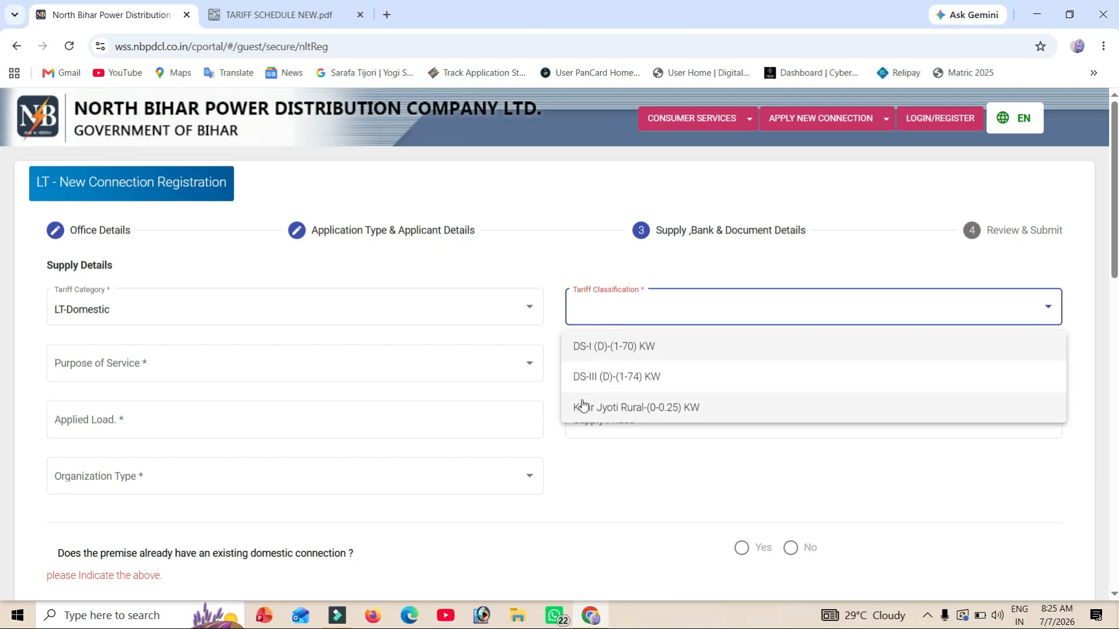
{"action": "left_click", "coordinate": [633, 358]}
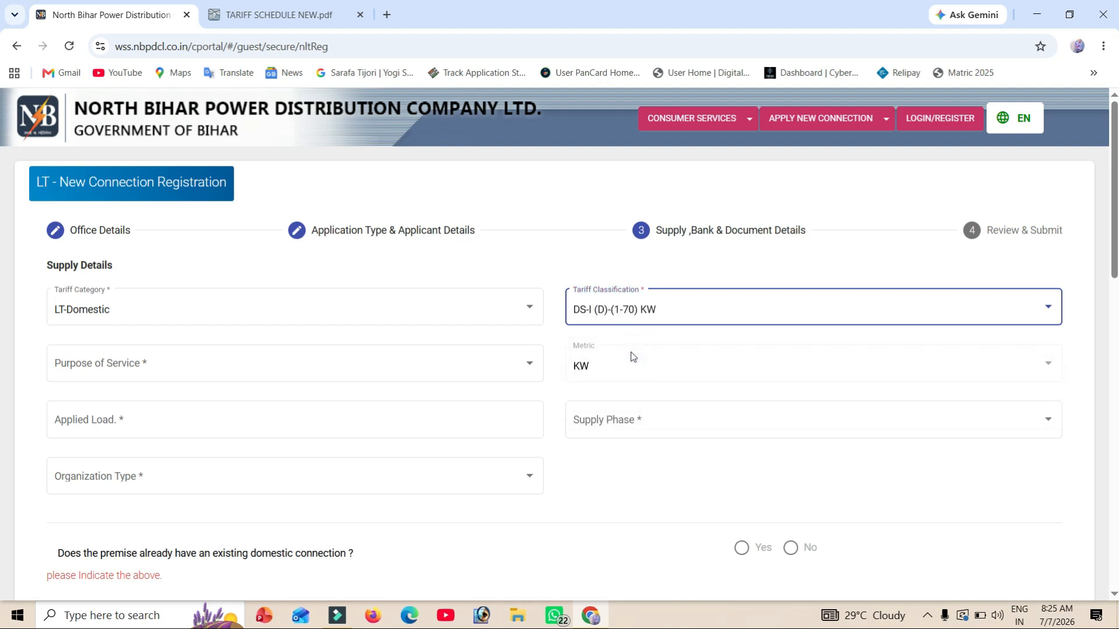
{"action": "left_click", "coordinate": [125, 369]}
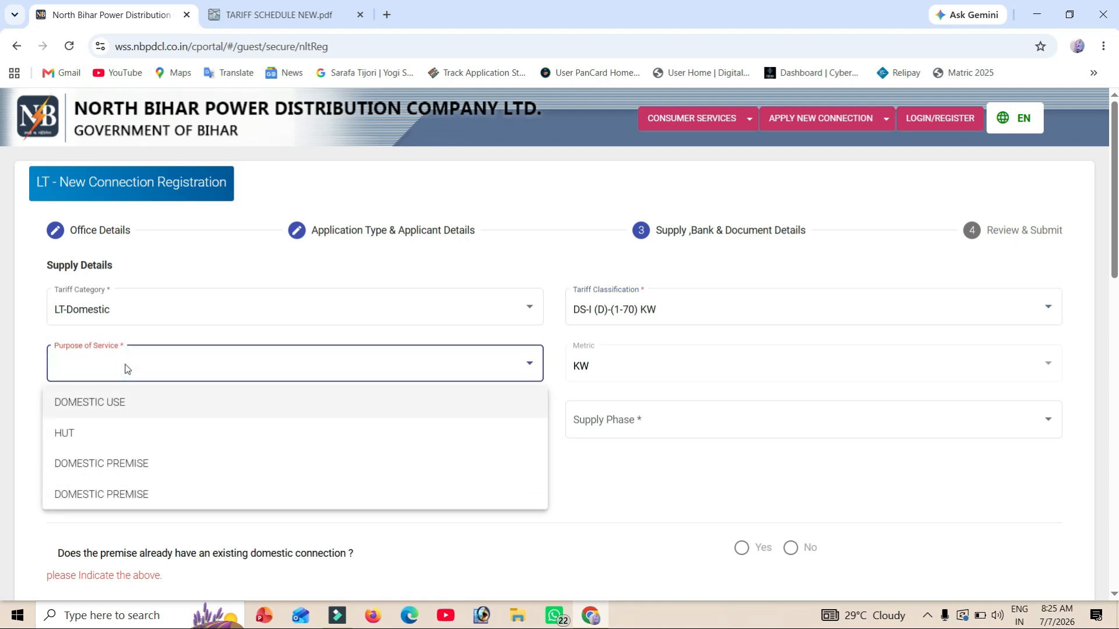
{"action": "left_click", "coordinate": [119, 402]}
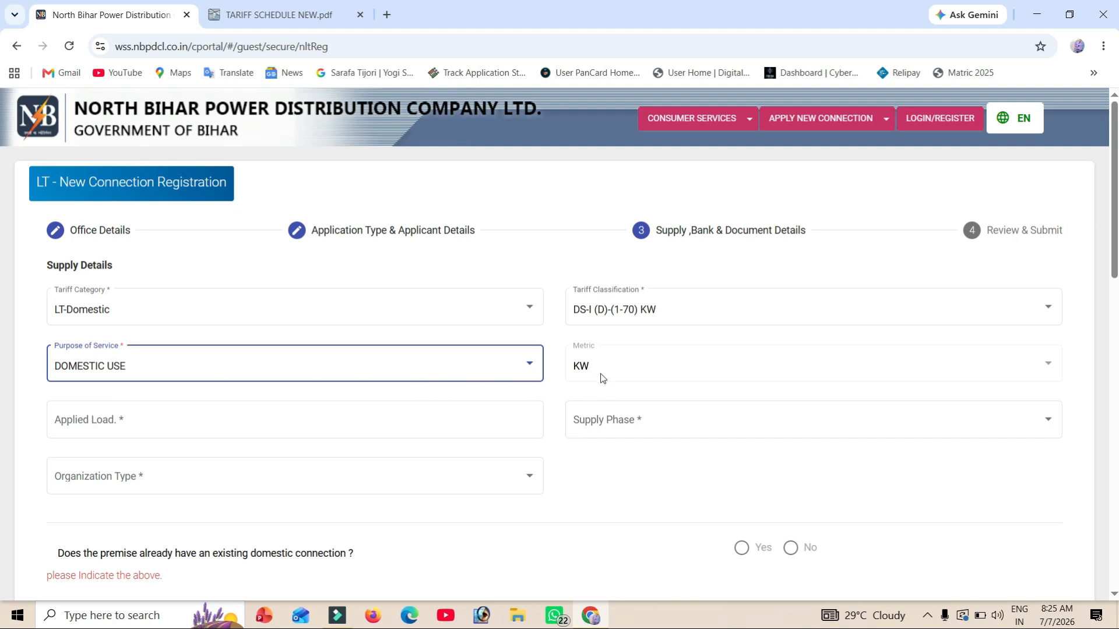
{"action": "left_click", "coordinate": [157, 434]}
{"action": "type", "text": "1"}
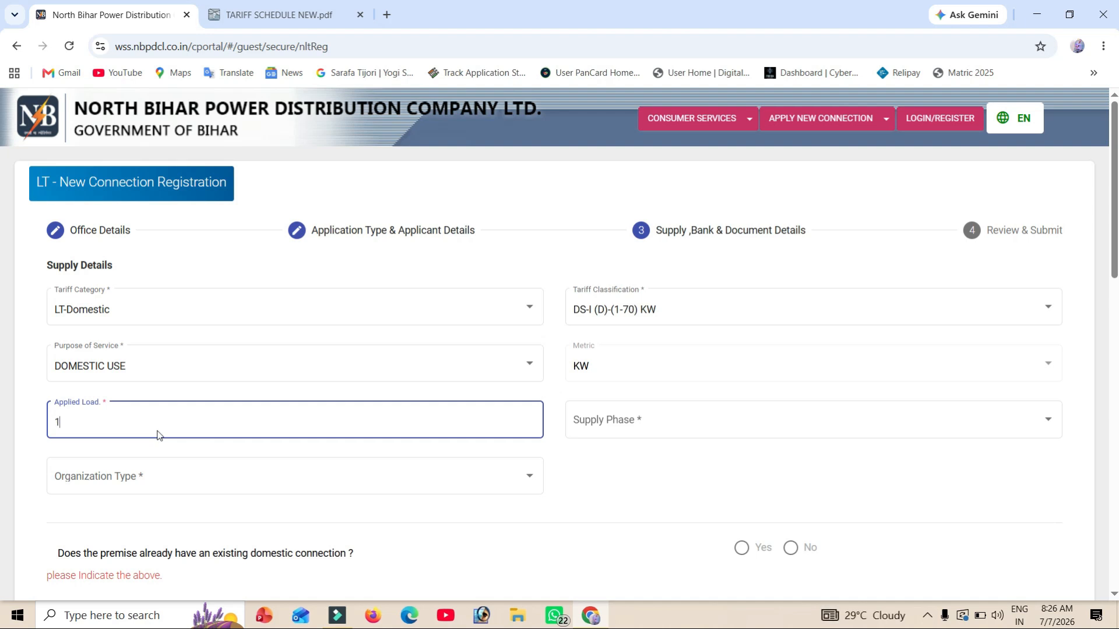
- Set supply phase LT-Single Phase - 1, organization type Private/General and organization name PRIVATE SECTOR
{"action": "left_click", "coordinate": [622, 429]}
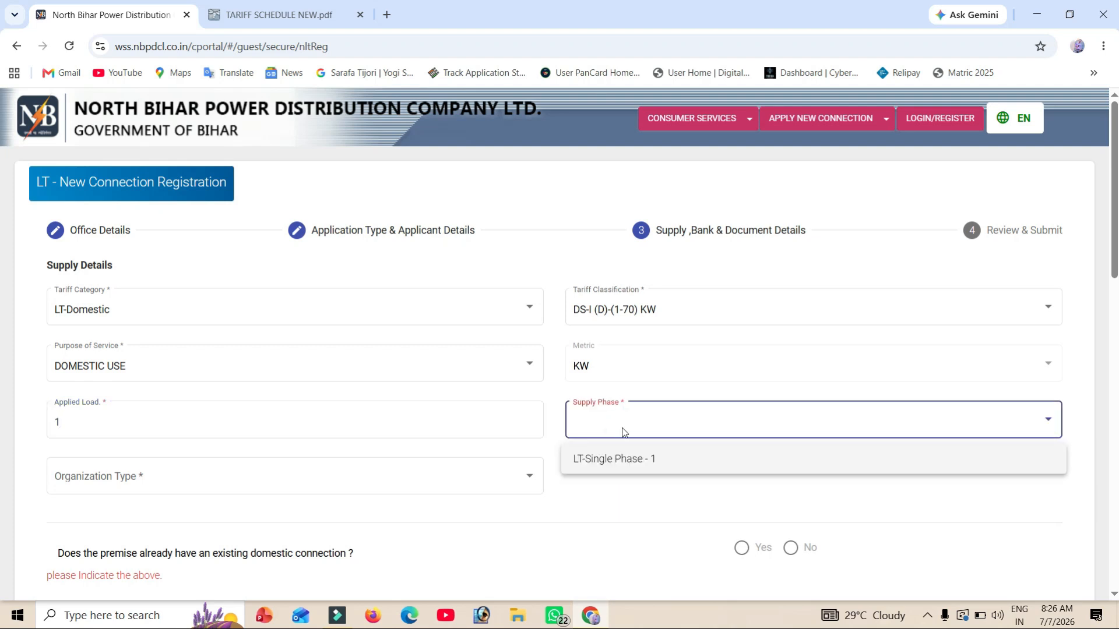
{"action": "left_click", "coordinate": [635, 469]}
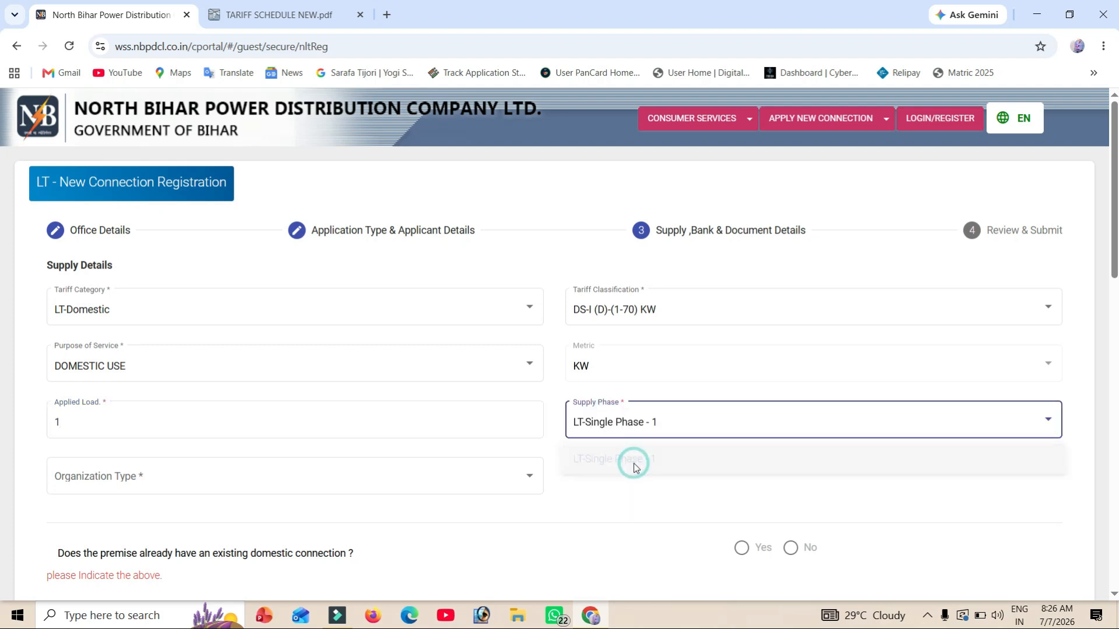
{"action": "left_click", "coordinate": [233, 476]}
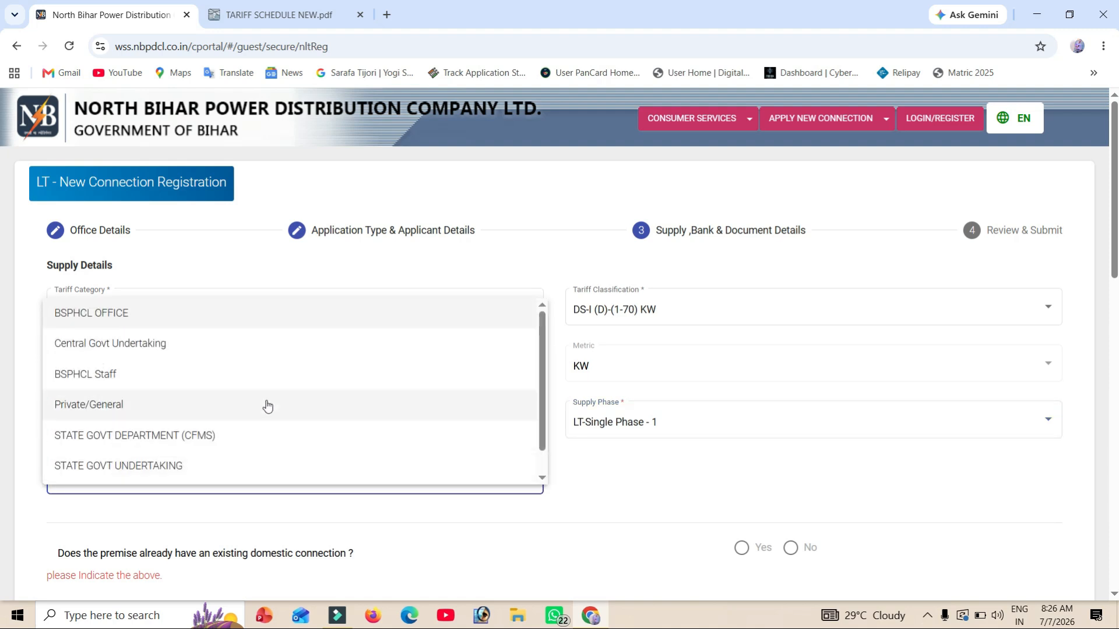
{"action": "left_click", "coordinate": [113, 409]}
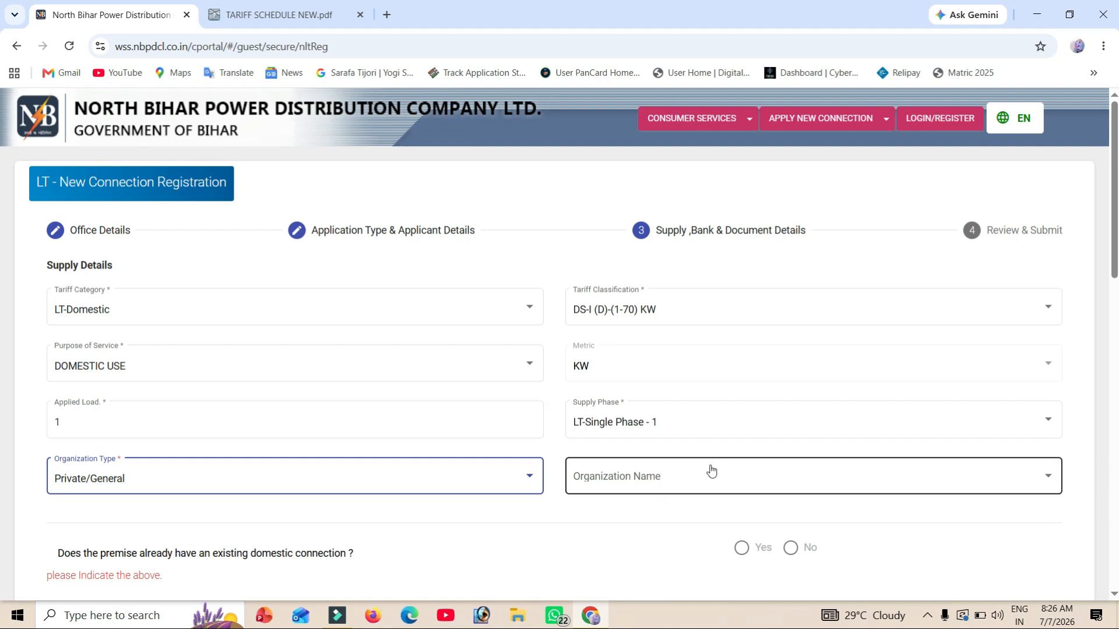
{"action": "left_click", "coordinate": [703, 474]}
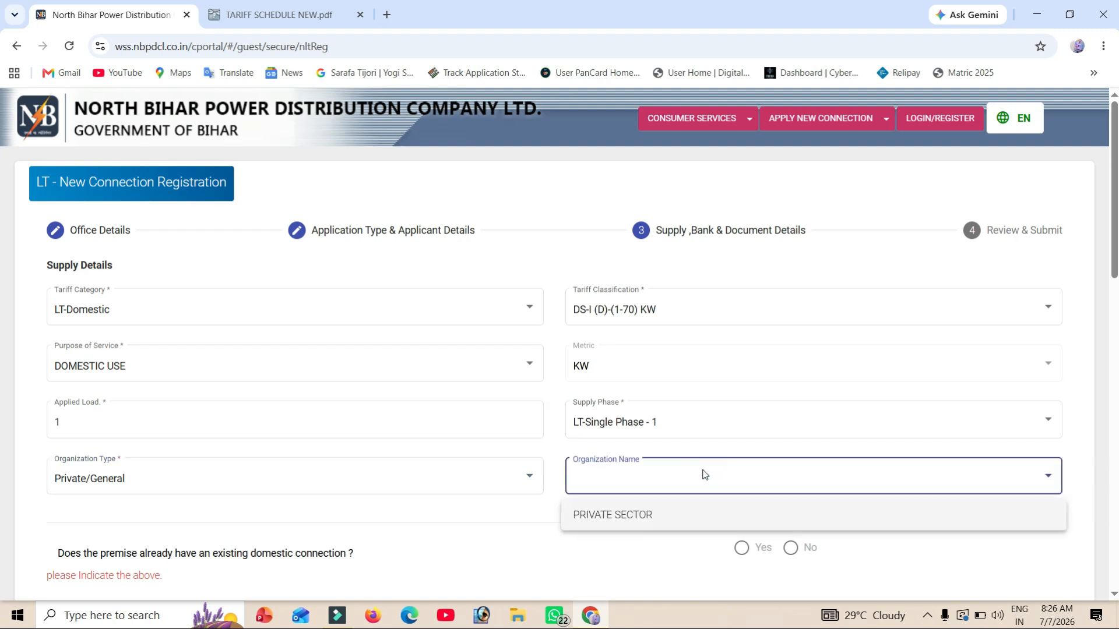
{"action": "left_click", "coordinate": [619, 516]}
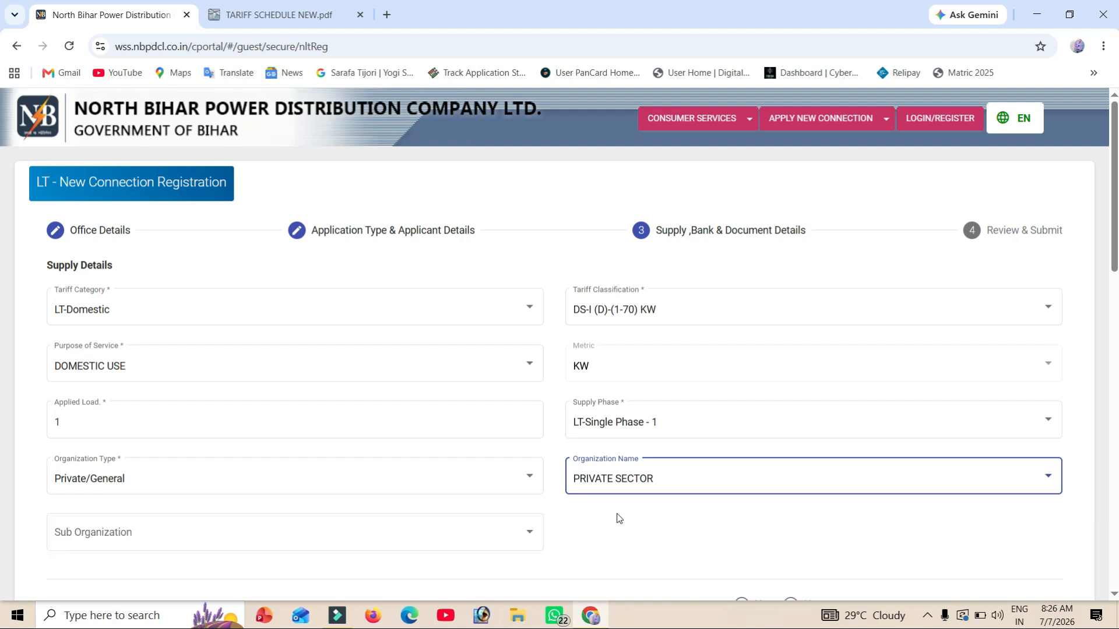
- Scroll past the sub organization field to Document Details and highlight the accepted document types note
{"action": "scroll", "coordinate": [619, 518], "scroll_direction": "down", "scroll_amount": 5}
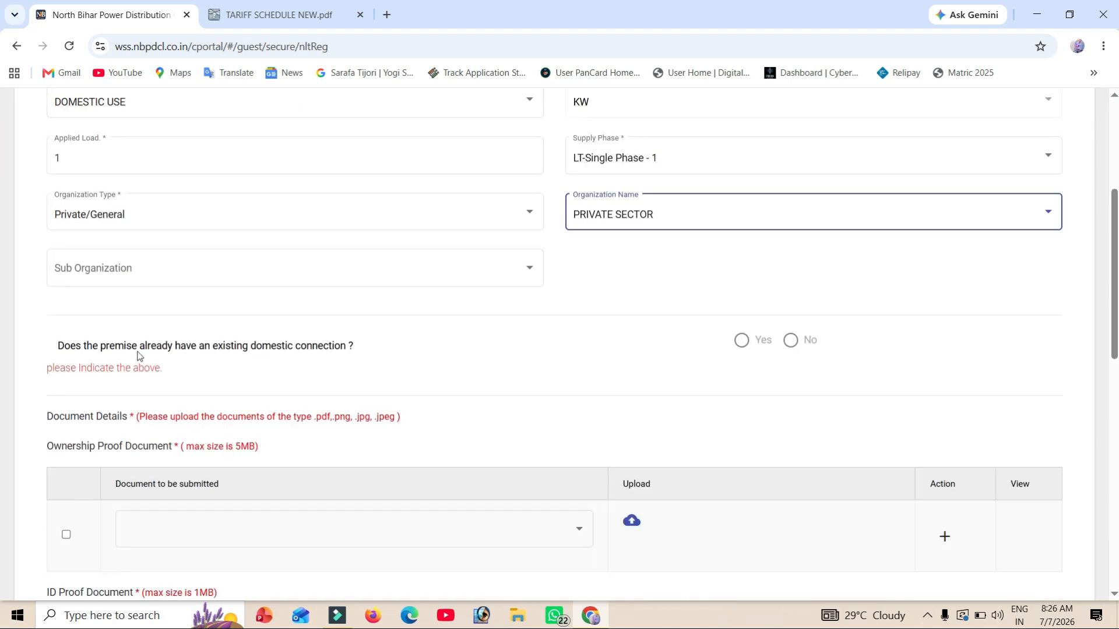
{"action": "left_click", "coordinate": [236, 263]}
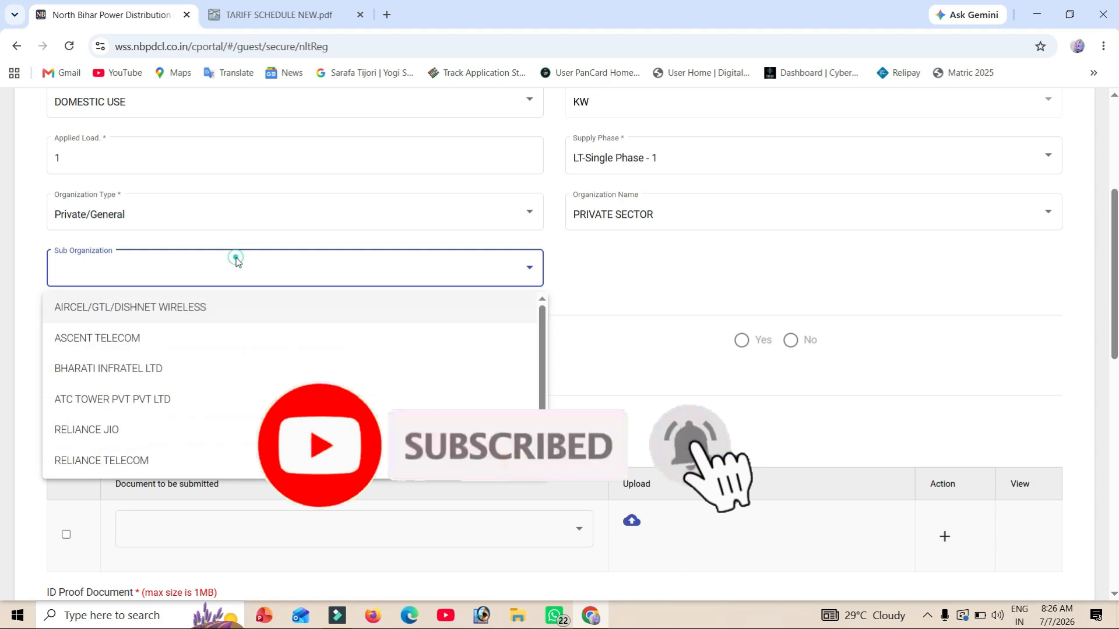
{"action": "left_click", "coordinate": [236, 260]}
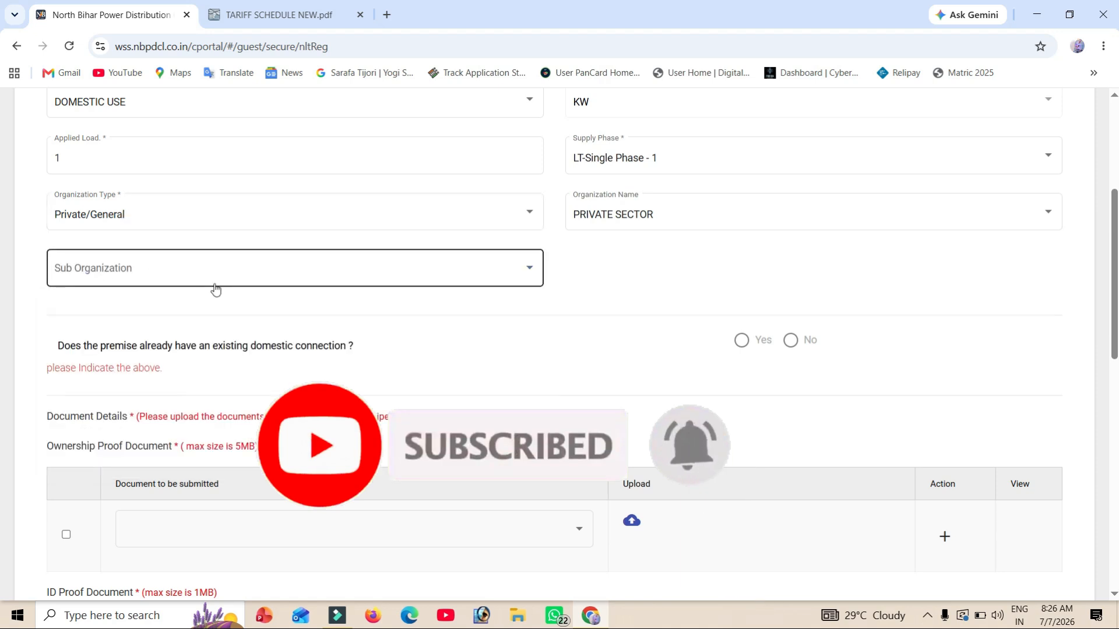
{"action": "scroll", "coordinate": [238, 292], "scroll_direction": "down", "scroll_amount": 2}
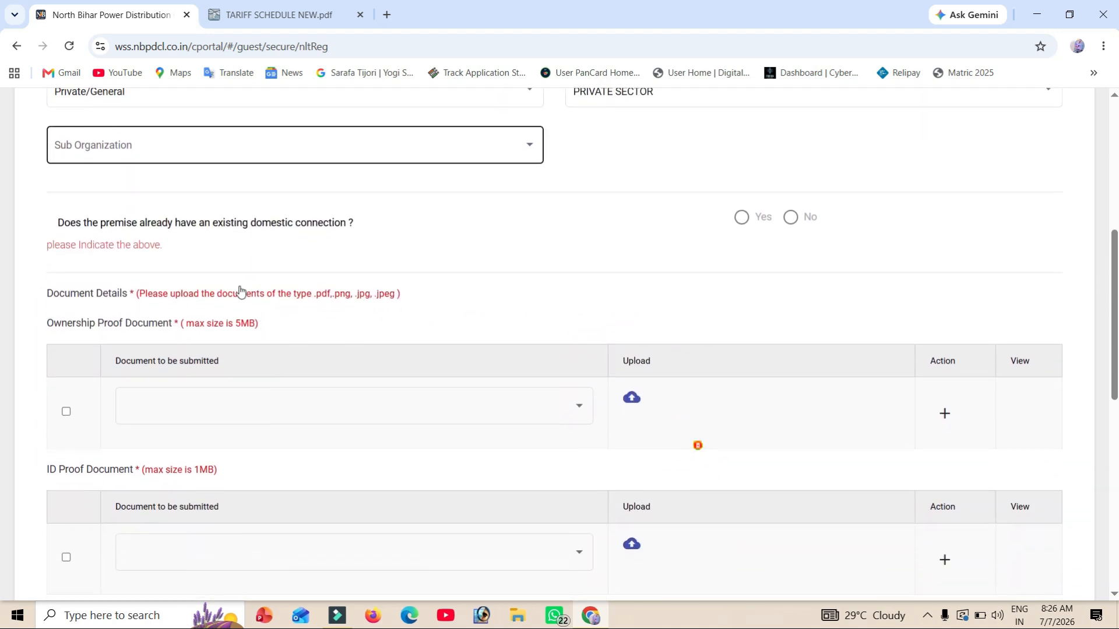
{"action": "scroll", "coordinate": [240, 291], "scroll_direction": "down", "scroll_amount": 2}
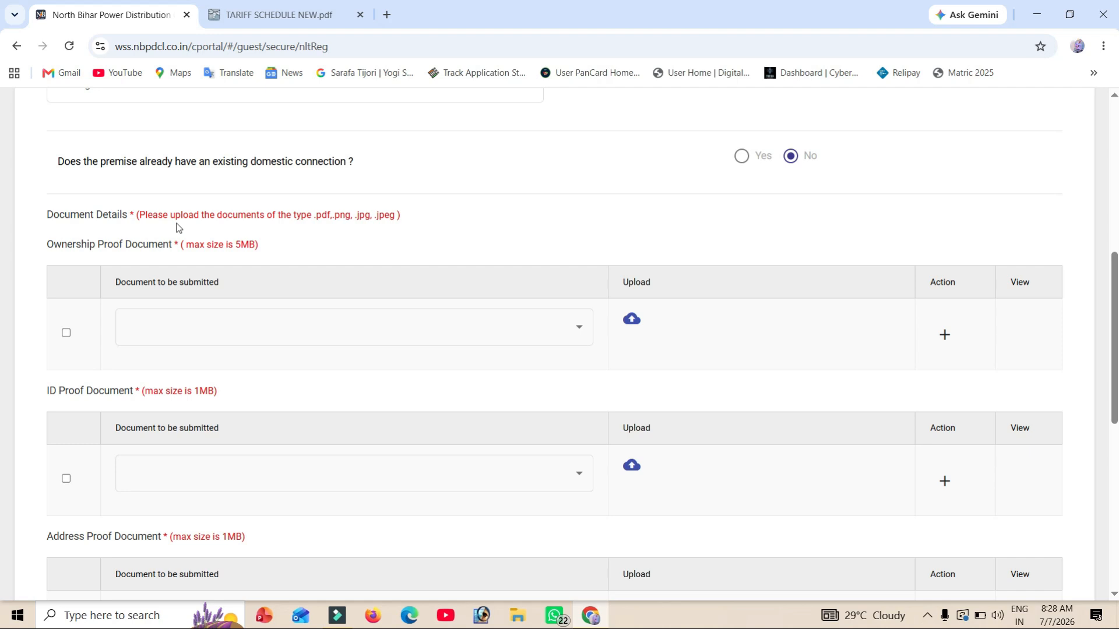
{"action": "left_click_drag", "start_coordinate": [153, 217], "coordinate": [307, 221]}
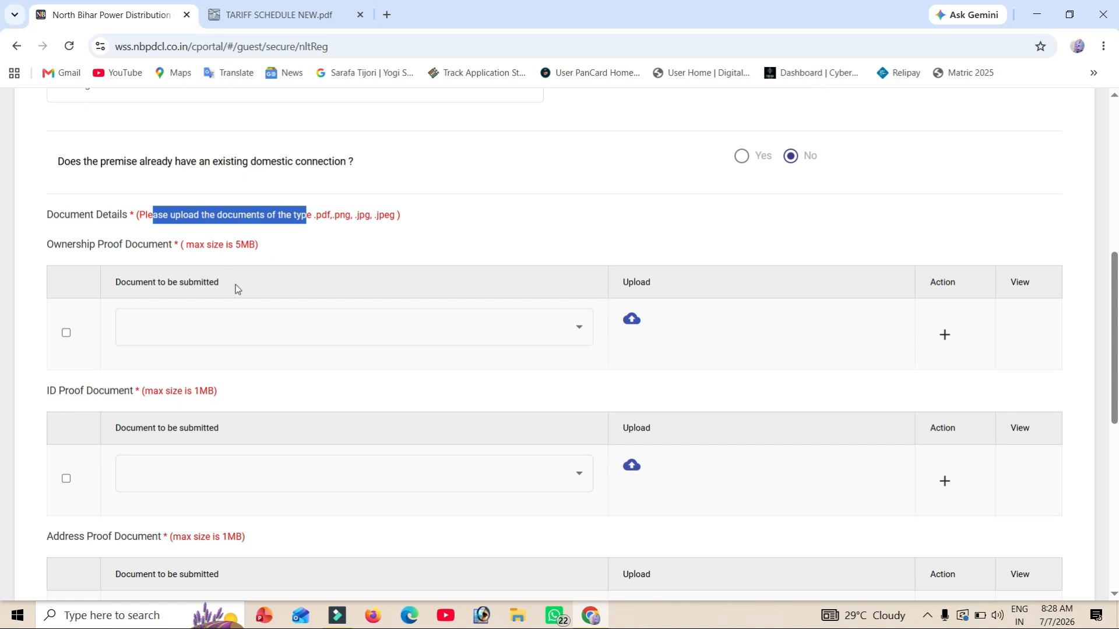
{"action": "left_click_drag", "start_coordinate": [114, 285], "coordinate": [234, 290]}
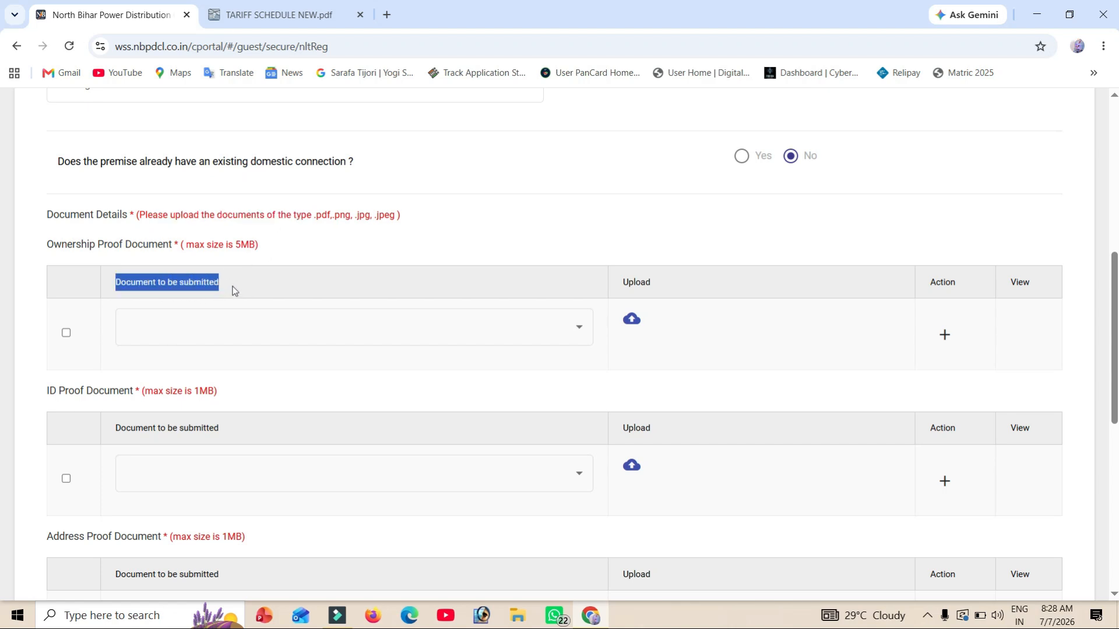
{"action": "scroll", "coordinate": [233, 290], "scroll_direction": "down", "scroll_amount": 1}
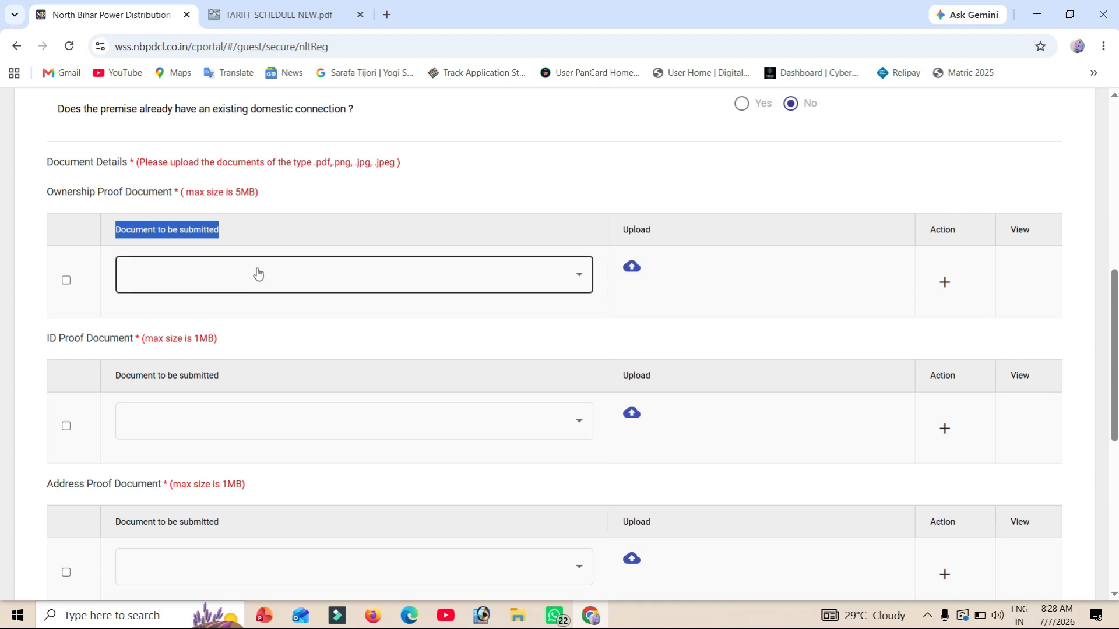
- Attach 1000100680.jpg as a Property tax receipt ownership proof, removing the extra empty row
{"action": "left_click", "coordinate": [258, 272]}
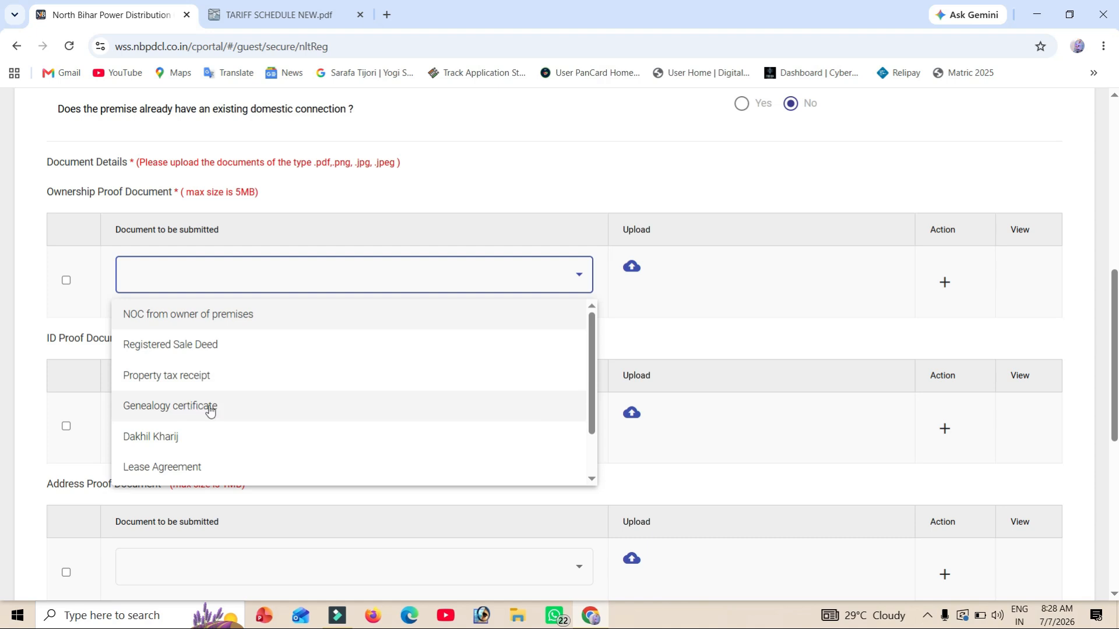
{"action": "scroll", "coordinate": [220, 411], "scroll_direction": "down", "scroll_amount": 1}
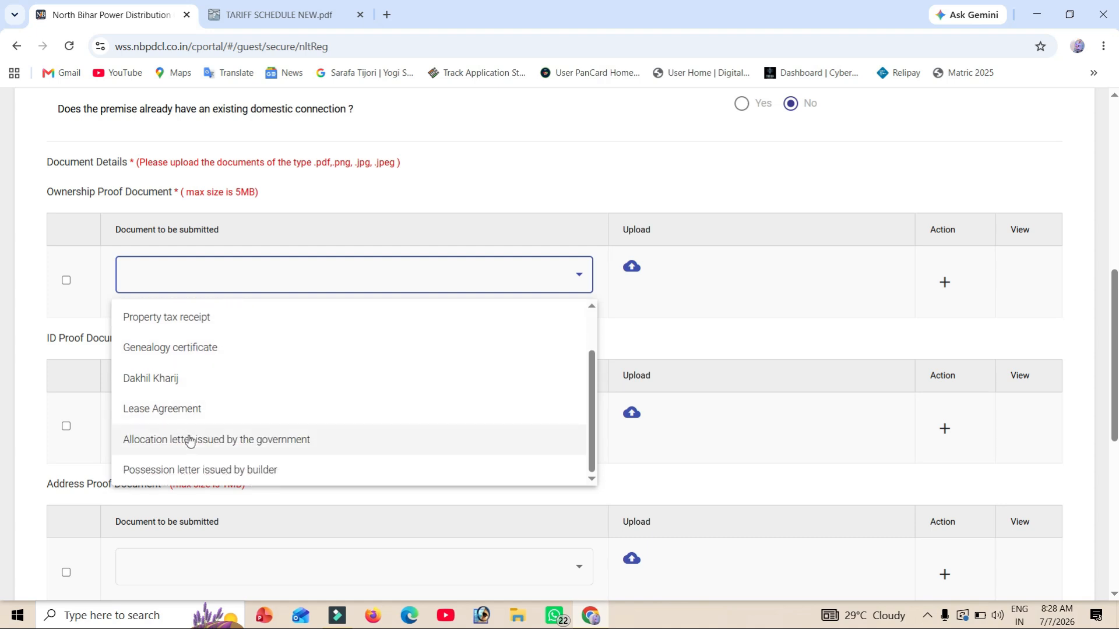
{"action": "scroll", "coordinate": [189, 441], "scroll_direction": "up", "scroll_amount": 2}
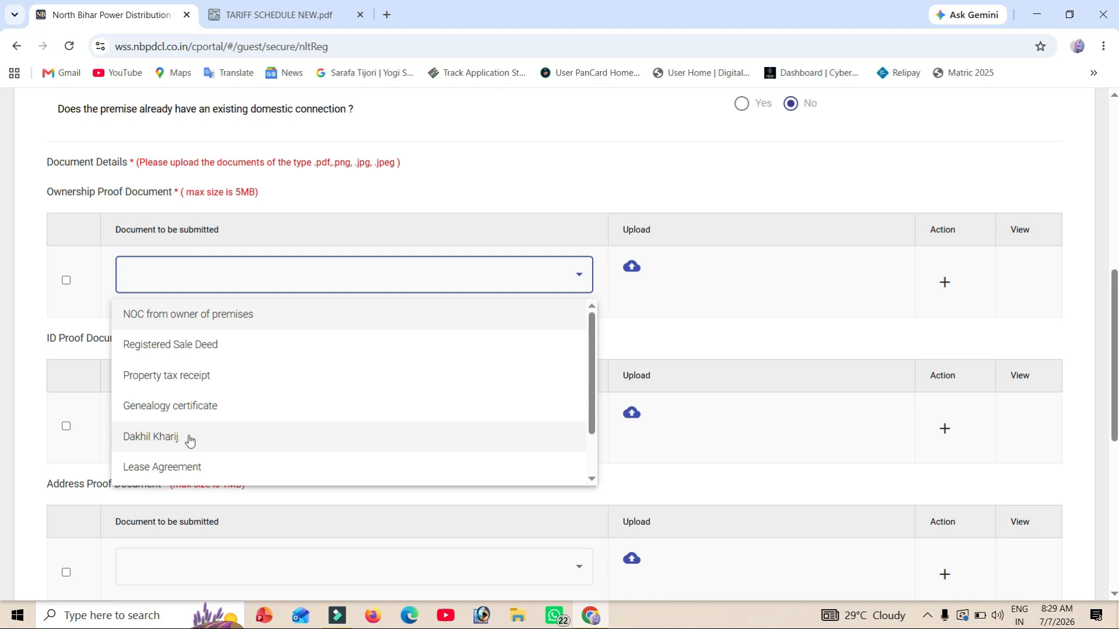
{"action": "left_click", "coordinate": [208, 380]}
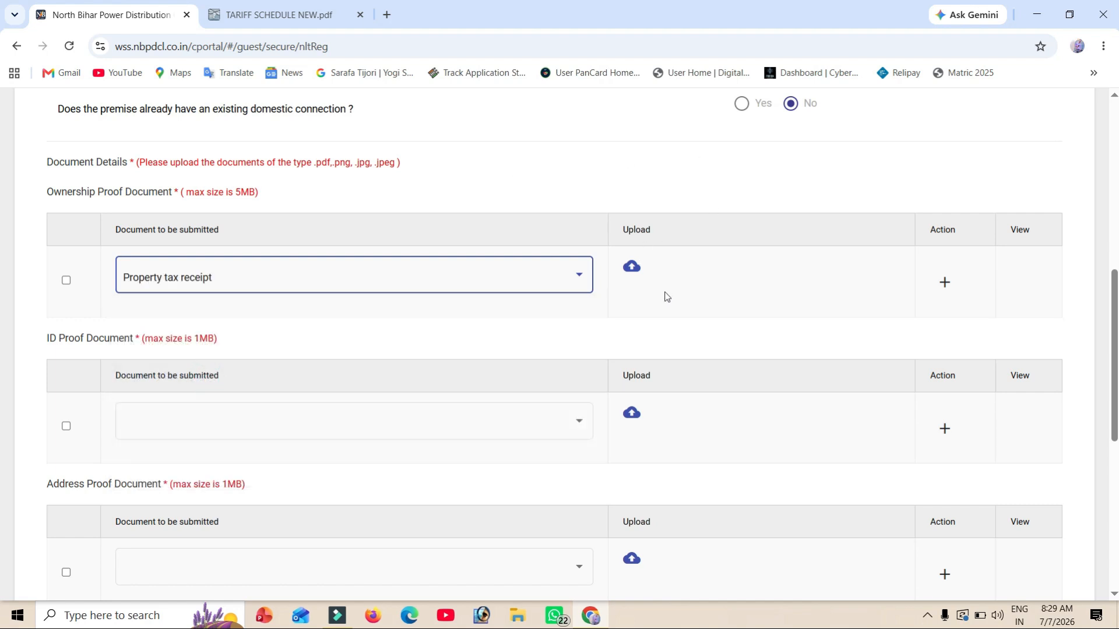
{"action": "left_click", "coordinate": [629, 268]}
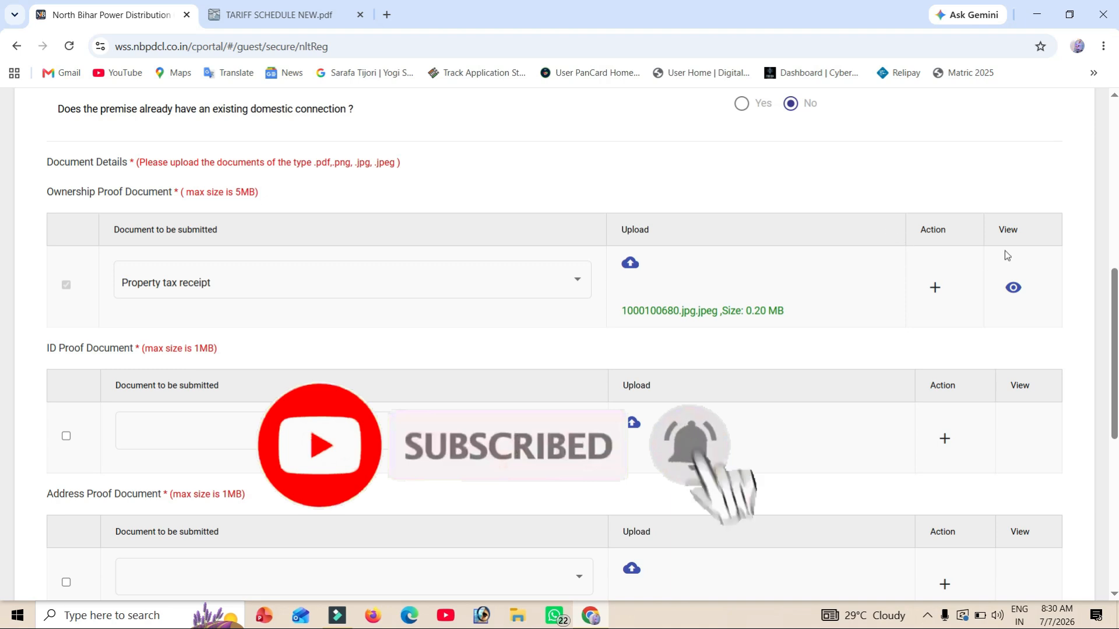
{"action": "left_click", "coordinate": [934, 289]}
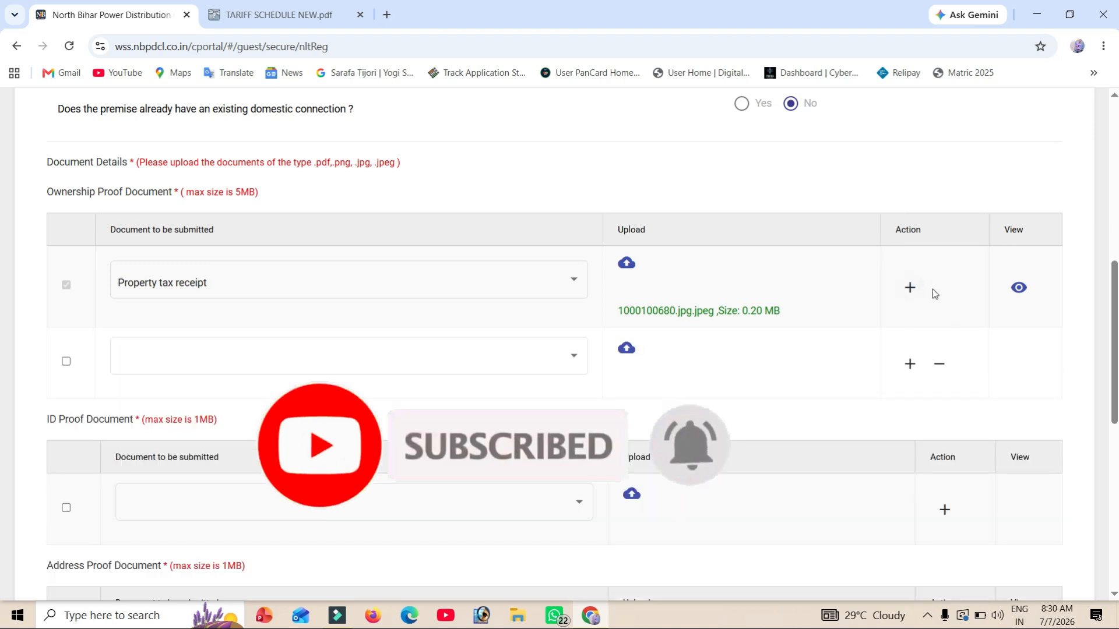
{"action": "left_click", "coordinate": [941, 362]}
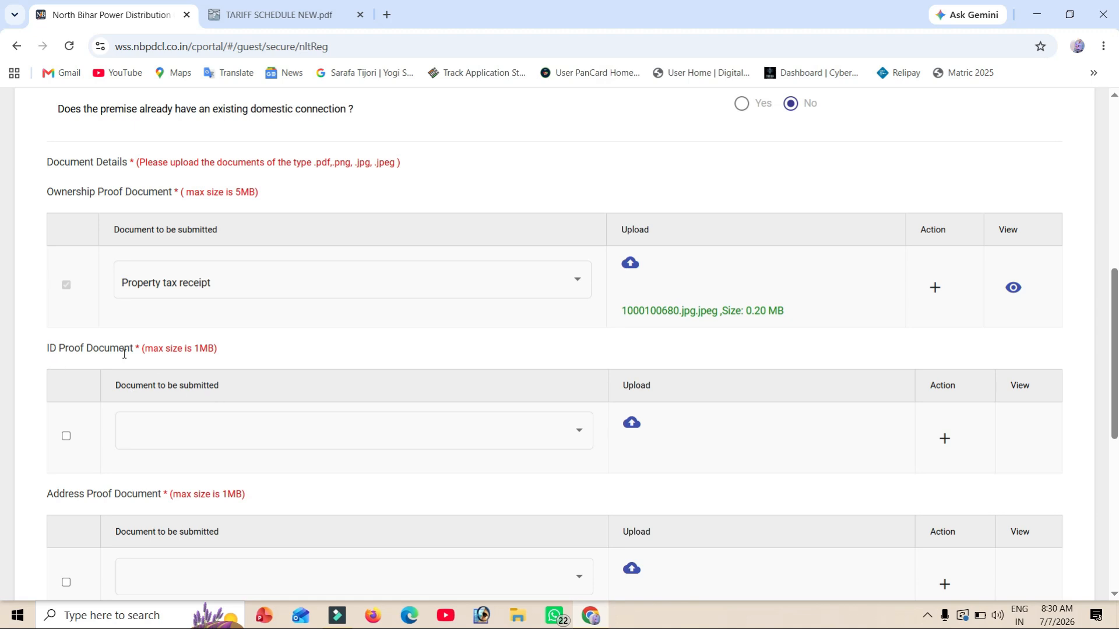
- Choose Adhaar Card as the ID proof document type
{"action": "scroll", "coordinate": [157, 366], "scroll_direction": "down", "scroll_amount": 1}
{"action": "scroll", "coordinate": [156, 365], "scroll_direction": "down", "scroll_amount": 2}
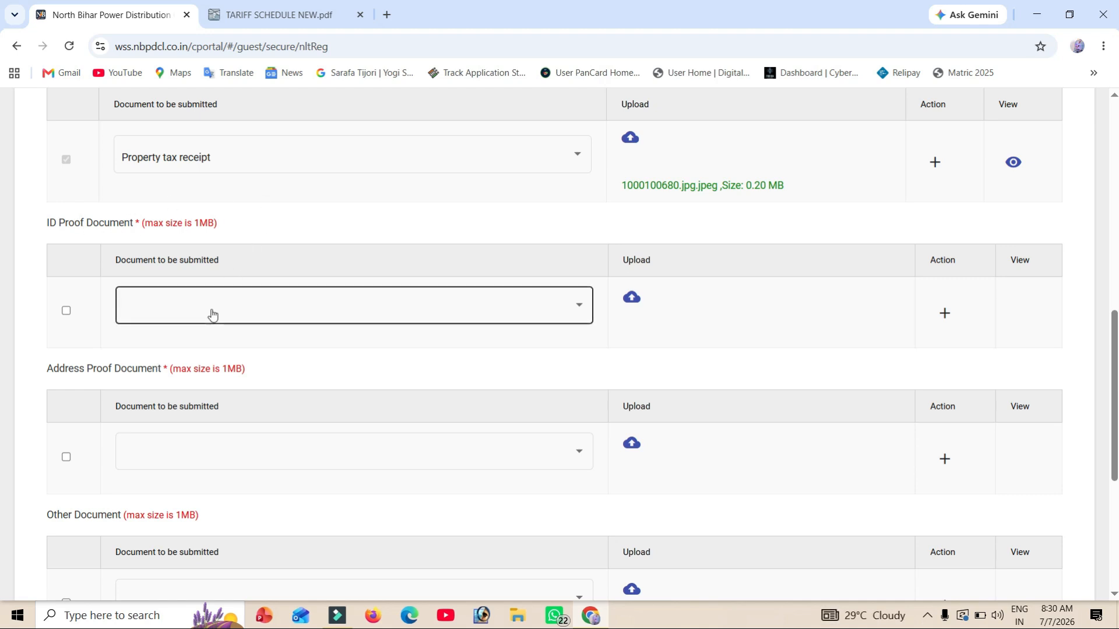
{"action": "left_click", "coordinate": [211, 309]}
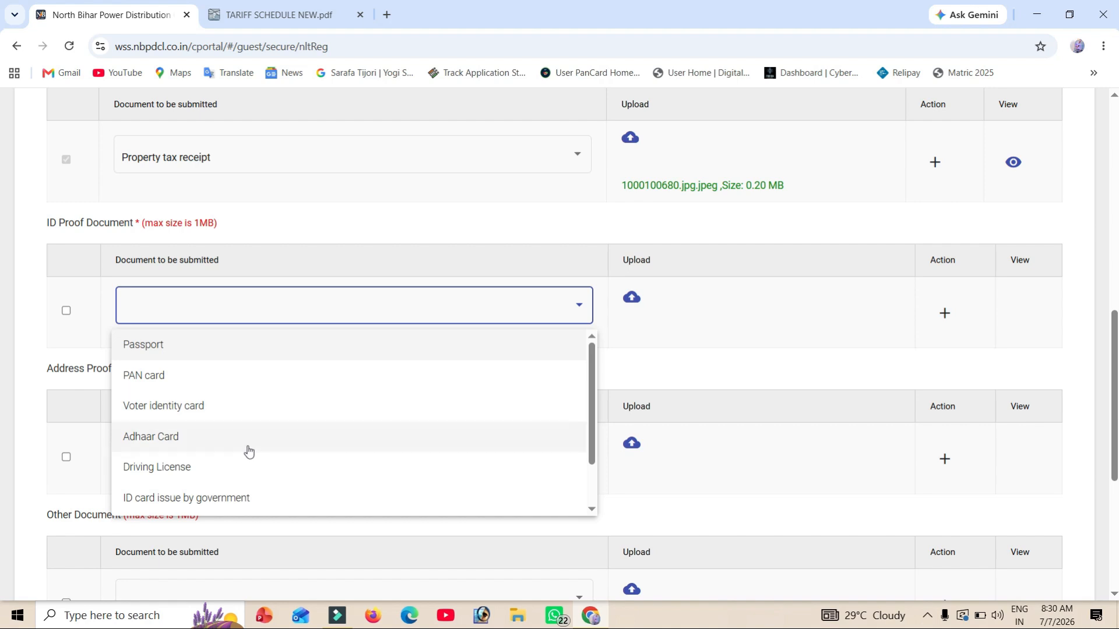
{"action": "scroll", "coordinate": [224, 473], "scroll_direction": "down", "scroll_amount": 1}
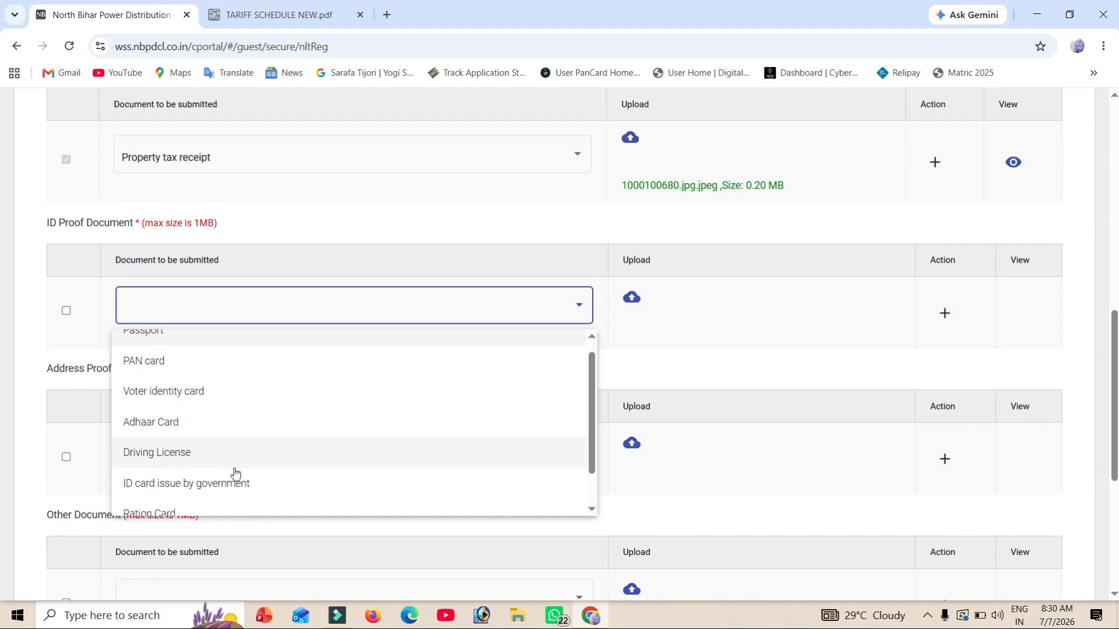
{"action": "scroll", "coordinate": [250, 472], "scroll_direction": "down", "scroll_amount": 1}
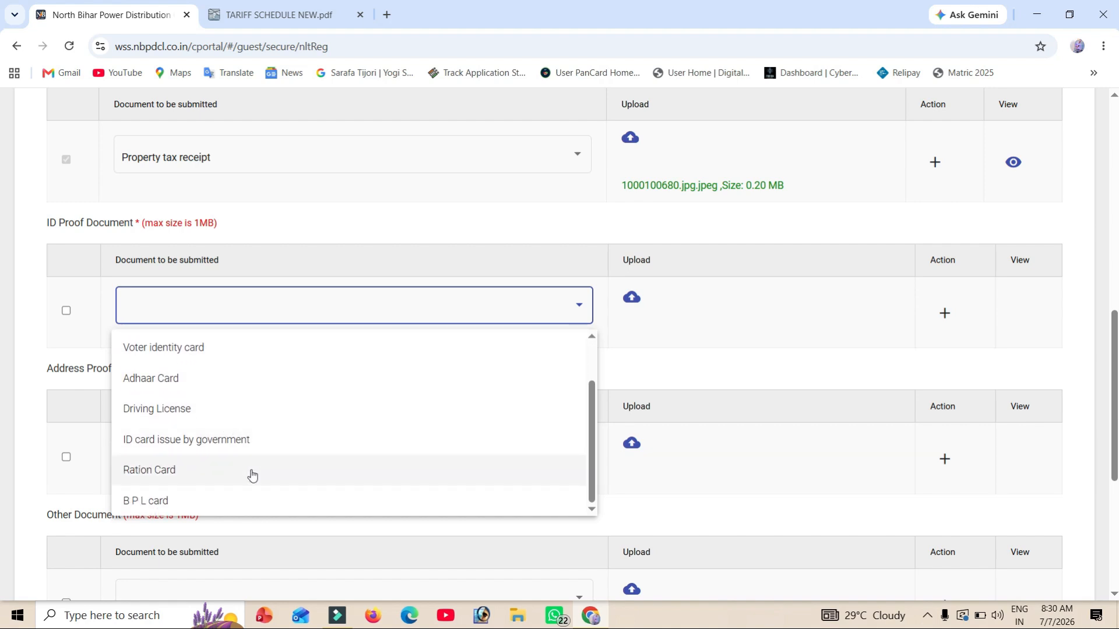
{"action": "scroll", "coordinate": [252, 476], "scroll_direction": "up", "scroll_amount": 2}
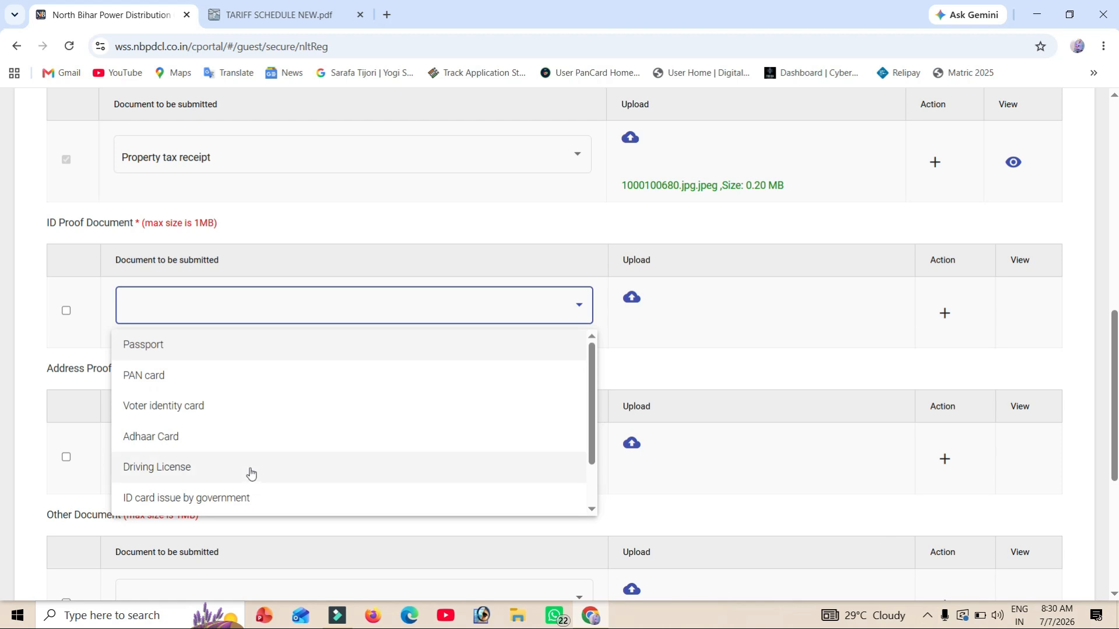
{"action": "left_click", "coordinate": [165, 438]}
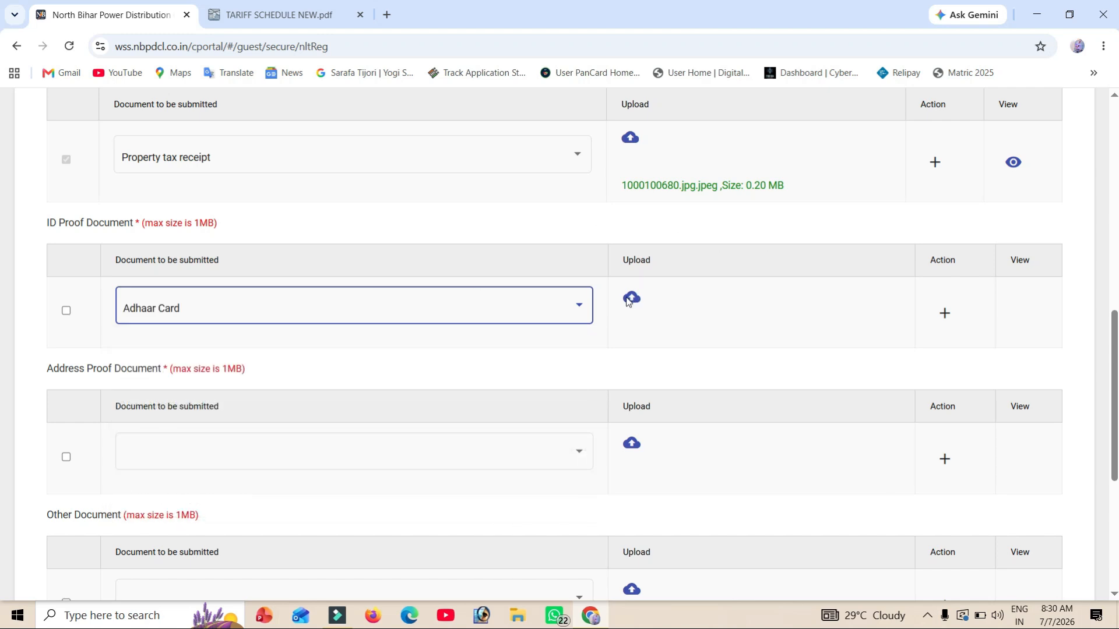
- Choose Voter ID as the address proof document type
{"action": "scroll", "coordinate": [627, 300], "scroll_direction": "down", "scroll_amount": 2}
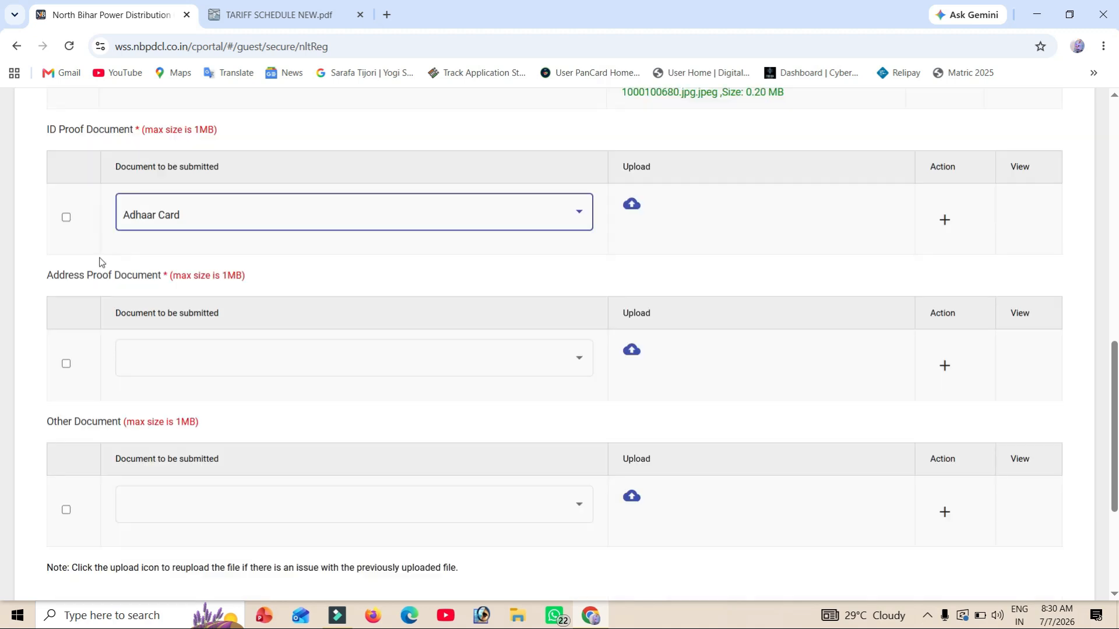
{"action": "left_click_drag", "start_coordinate": [44, 277], "coordinate": [257, 269]}
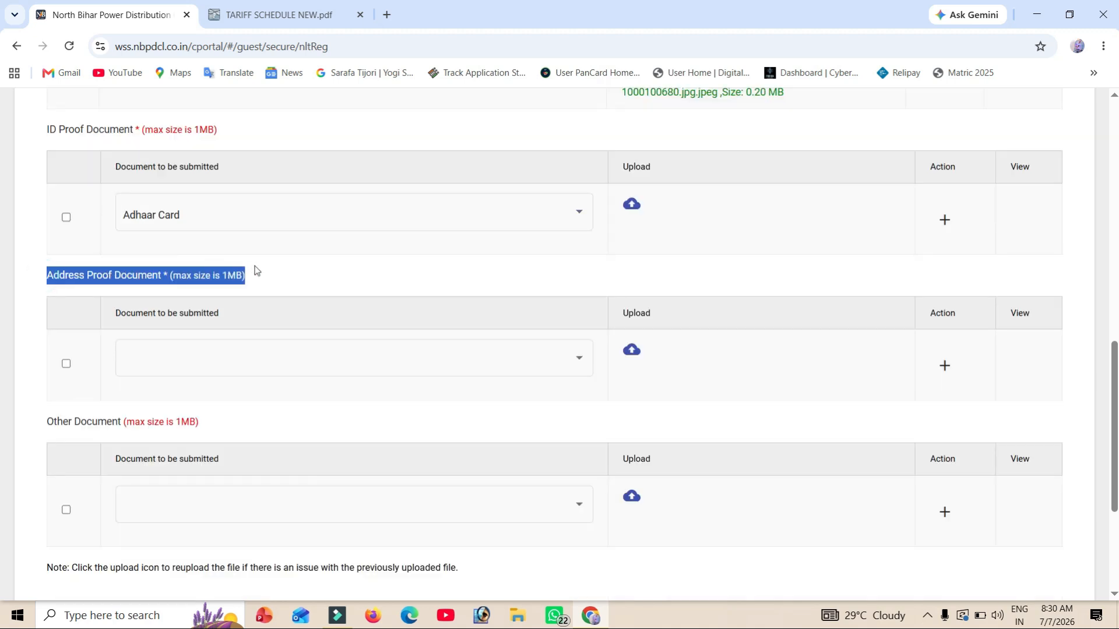
{"action": "left_click", "coordinate": [220, 360]}
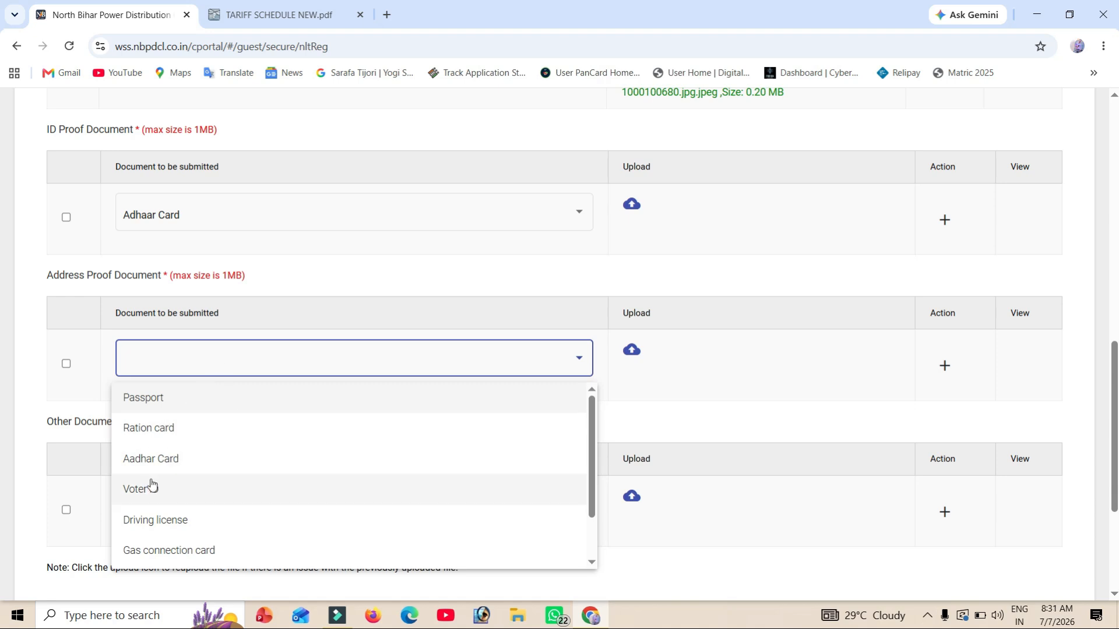
{"action": "scroll", "coordinate": [151, 487], "scroll_direction": "down", "scroll_amount": 1}
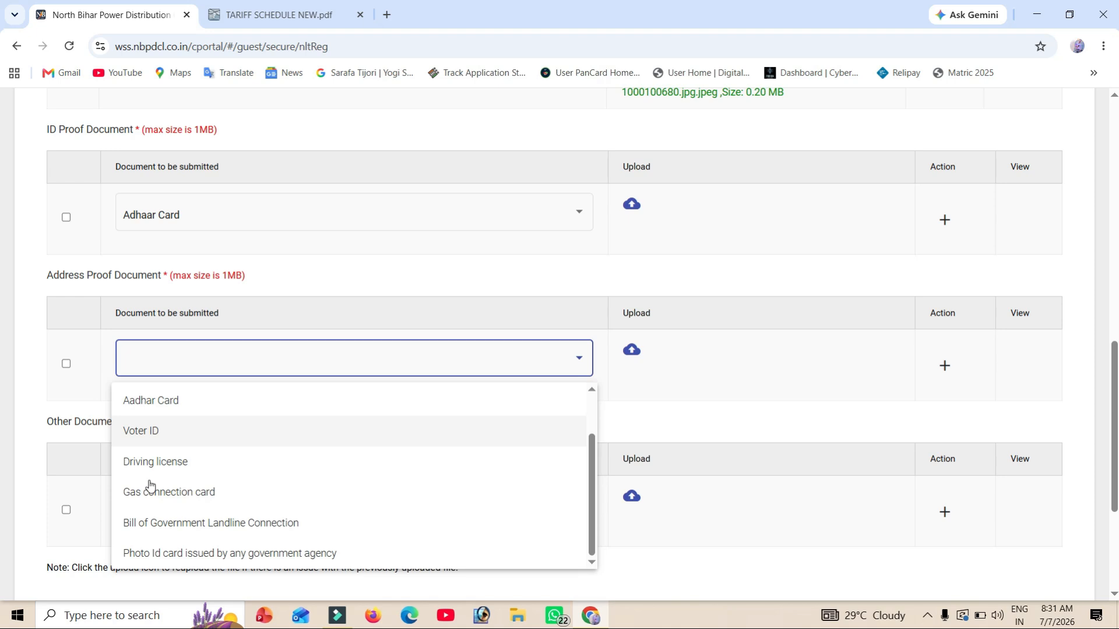
{"action": "left_click", "coordinate": [189, 430]}
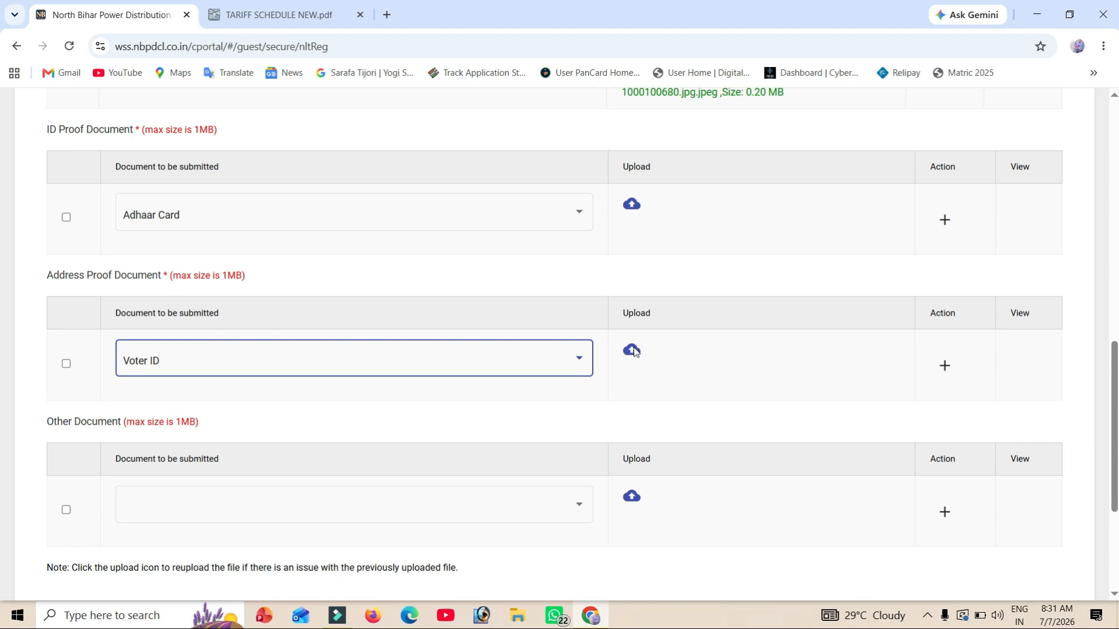
{"action": "scroll", "coordinate": [634, 351], "scroll_direction": "down", "scroll_amount": 2}
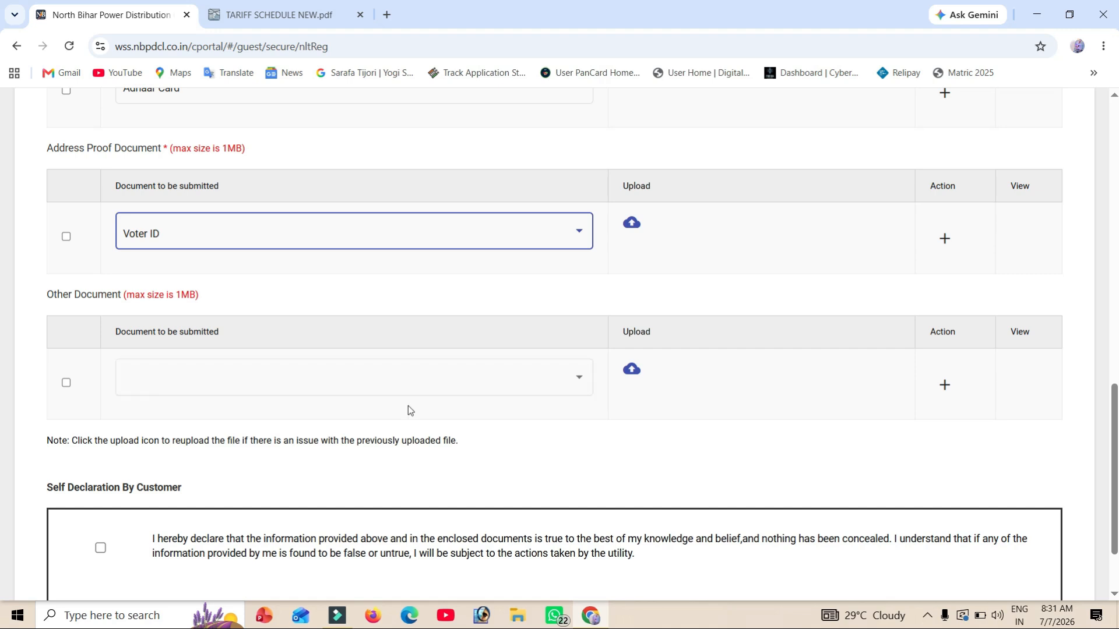
{"action": "scroll", "coordinate": [408, 406], "scroll_direction": "down", "scroll_amount": 2}
- Tick the Self Declaration box, save the application, and confirm with Yes, Continue to submit
{"action": "left_click", "coordinate": [102, 452]}
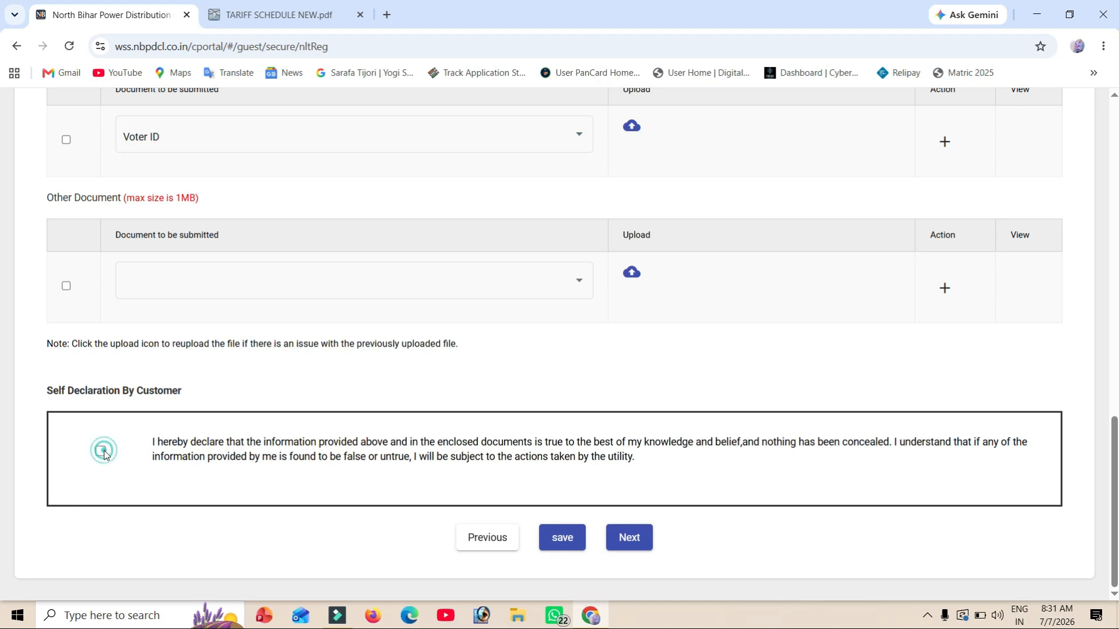
{"action": "left_click", "coordinate": [581, 541]}
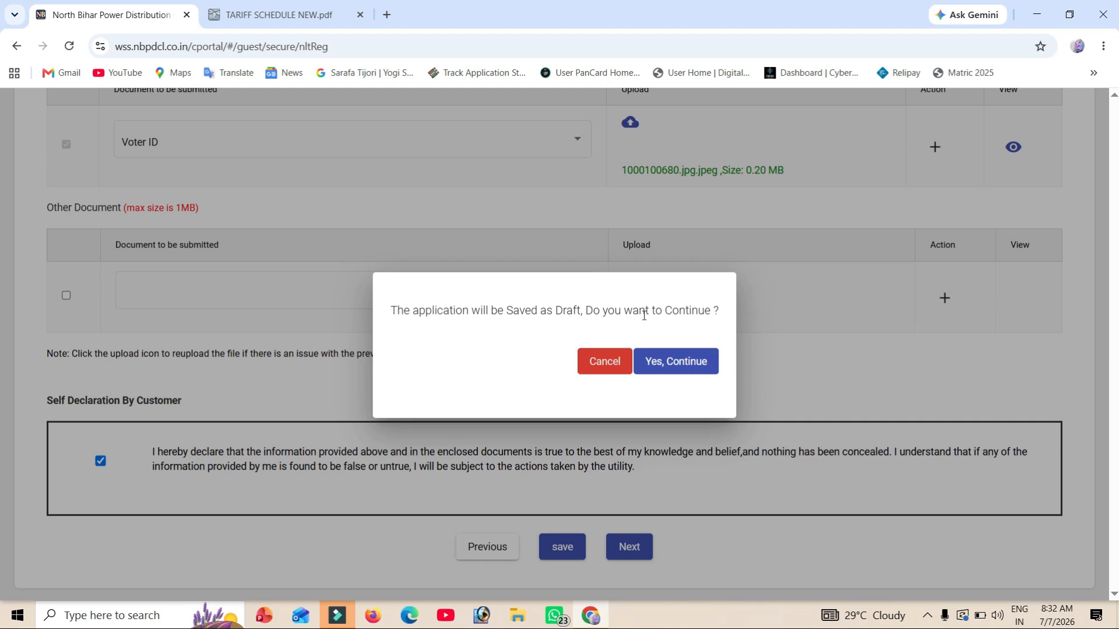
{"action": "left_click", "coordinate": [683, 362]}
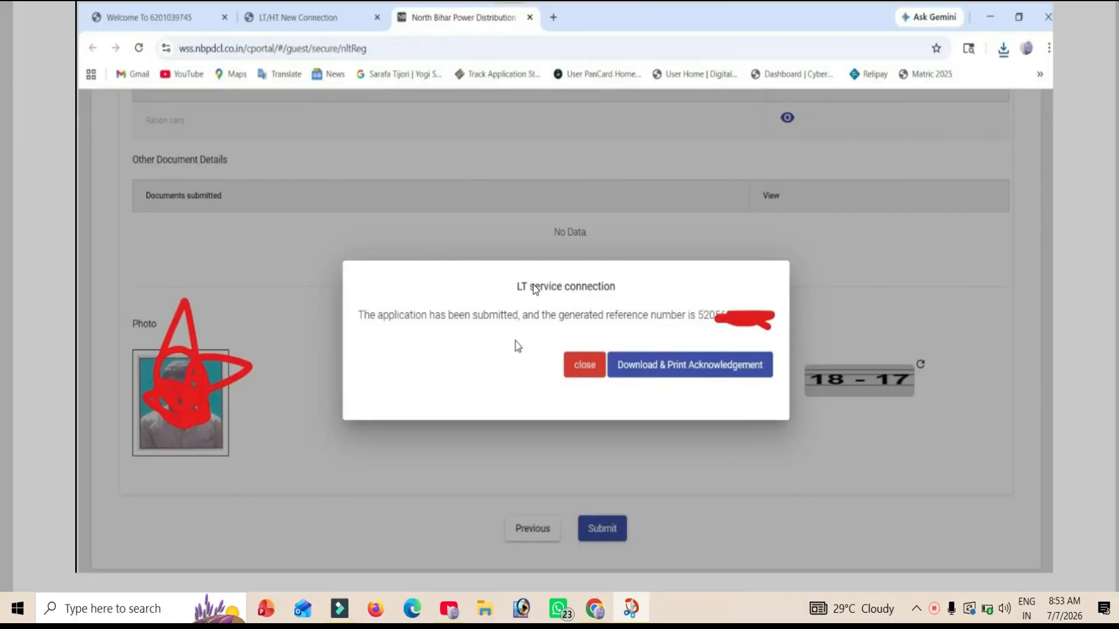
{"action": "left_click", "coordinate": [543, 295]}
{"action": "left_click_drag", "start_coordinate": [542, 295], "coordinate": [615, 287]}
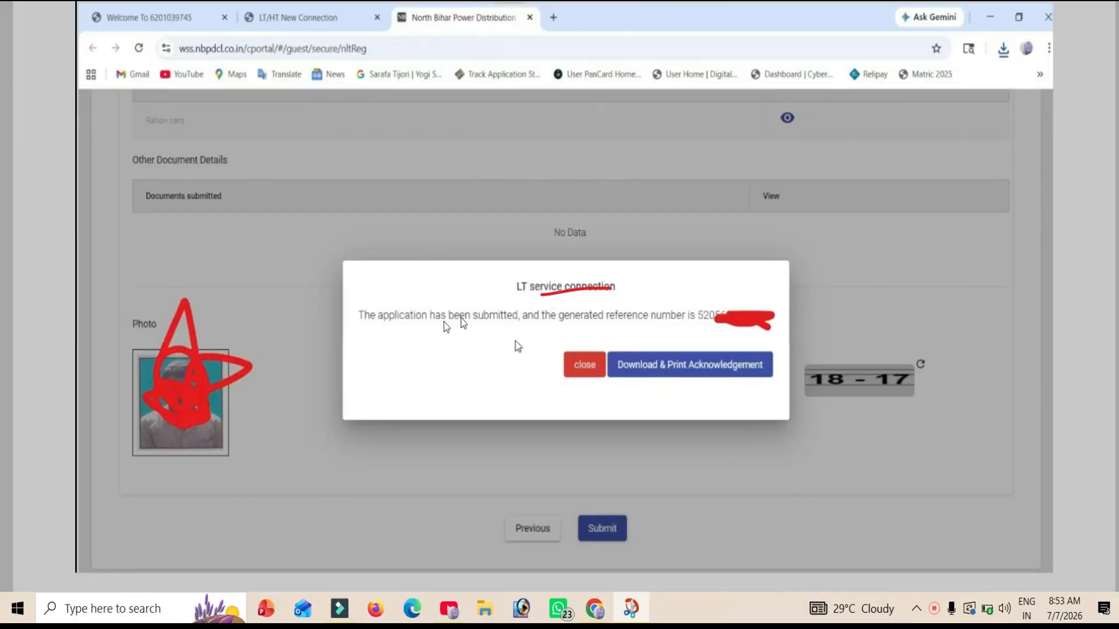
{"action": "left_click", "coordinate": [433, 330]}
{"action": "left_click_drag", "start_coordinate": [433, 328], "coordinate": [532, 329]}
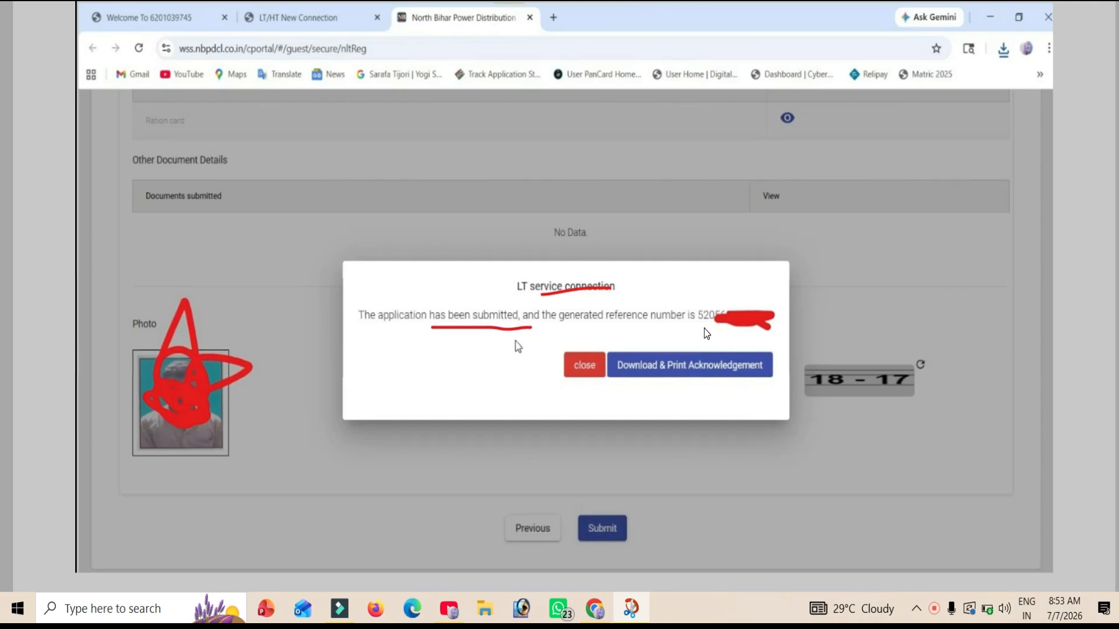
{"action": "left_click_drag", "start_coordinate": [704, 328], "coordinate": [755, 328]}
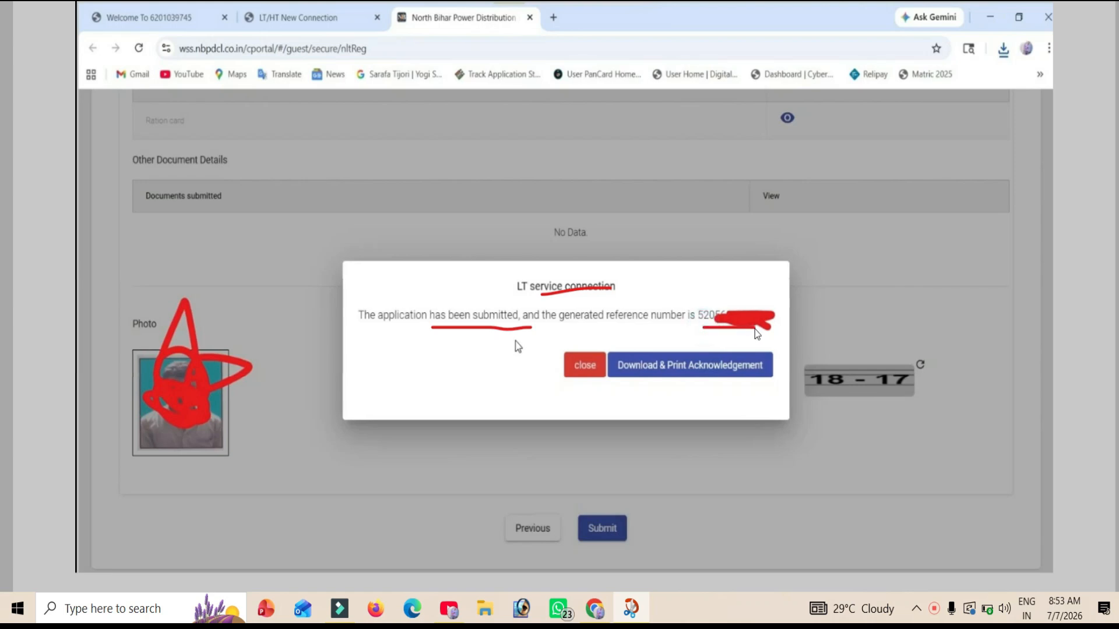